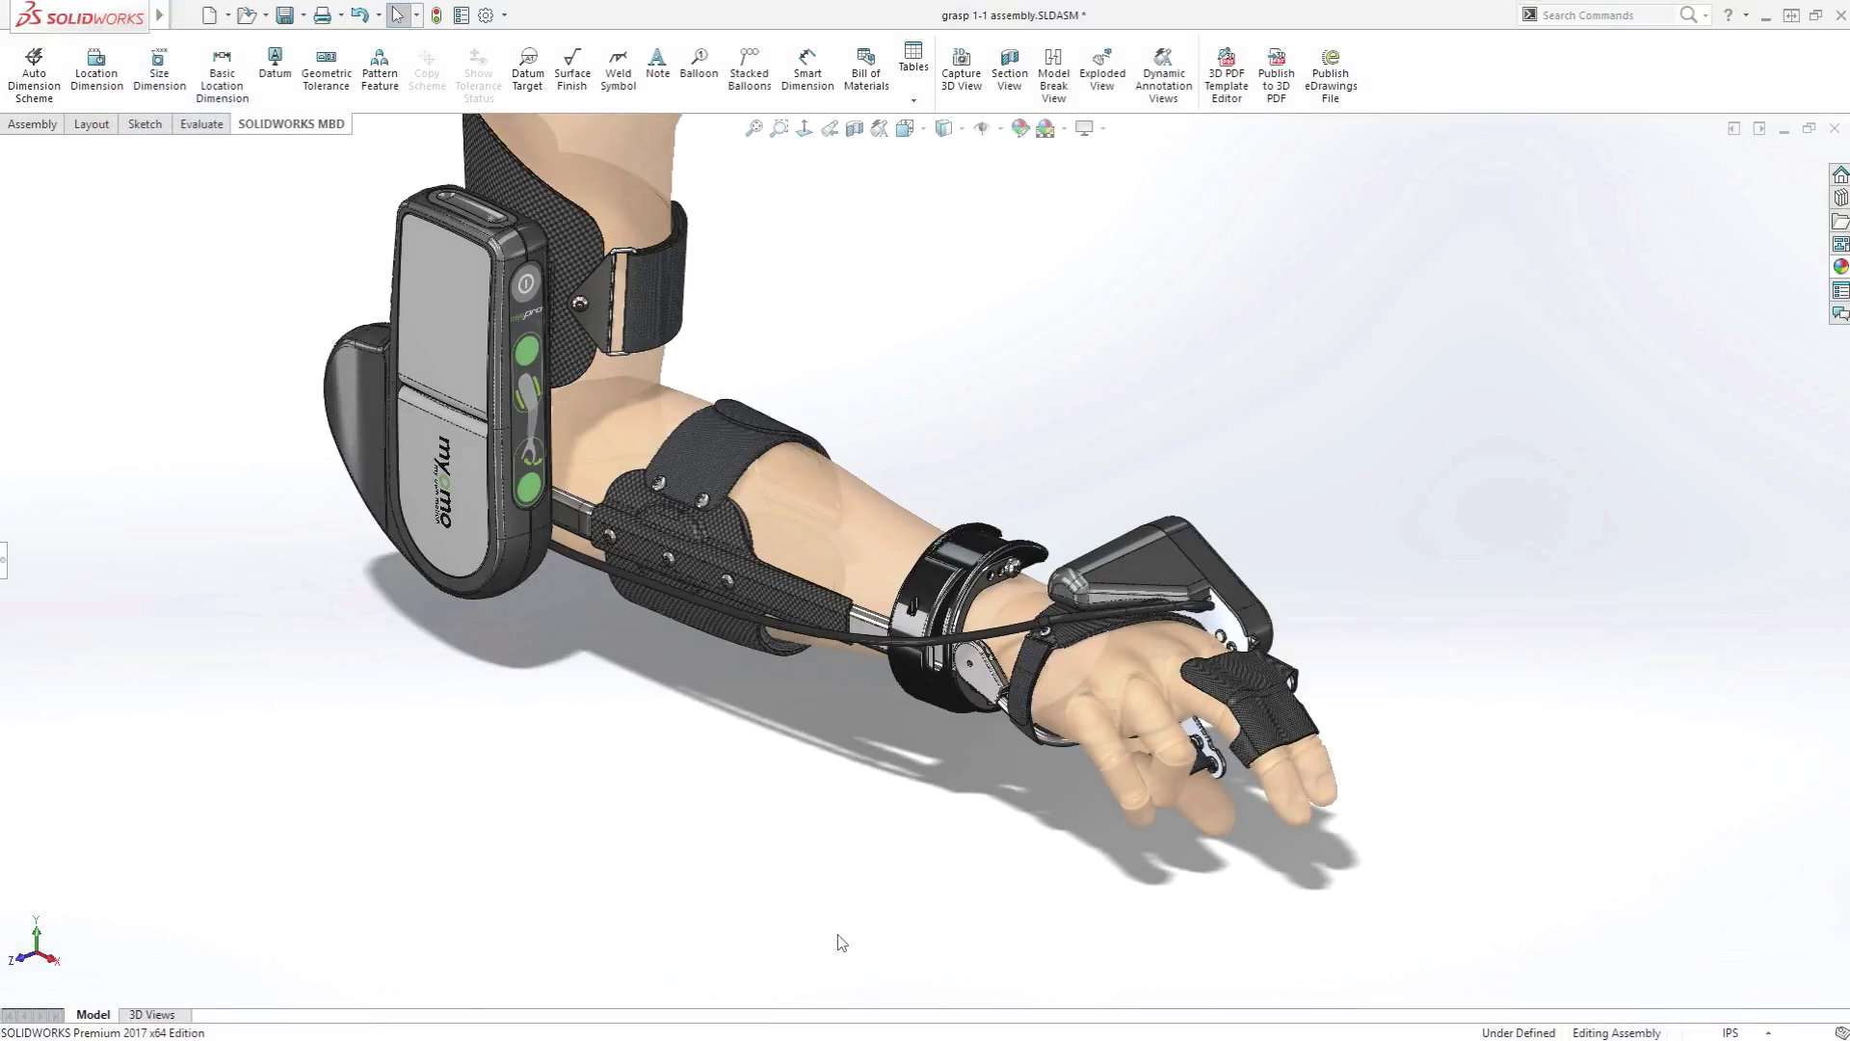
Step: Zoom into the wrist cuff and open its MYO.09.v2015 bracket part in position
middle_click_drag(882, 933, 832, 943)
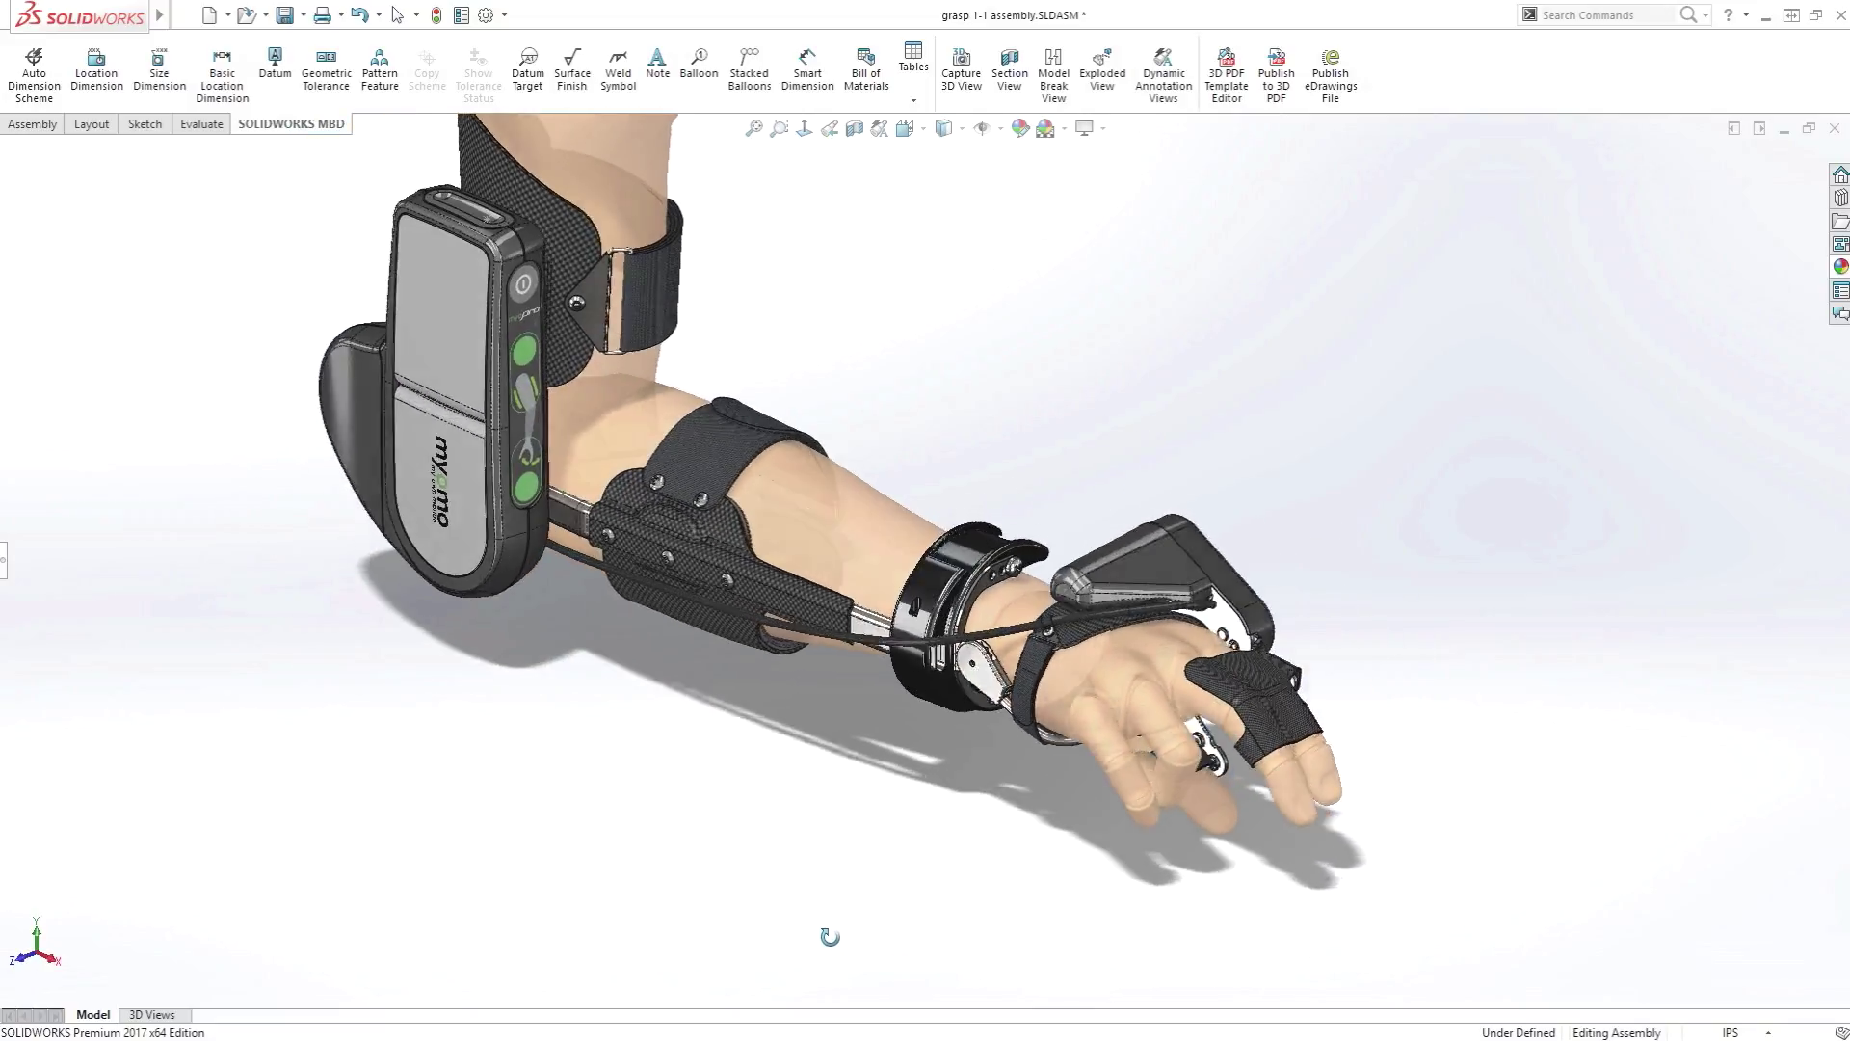
left_click_drag(873, 648, 1106, 457)
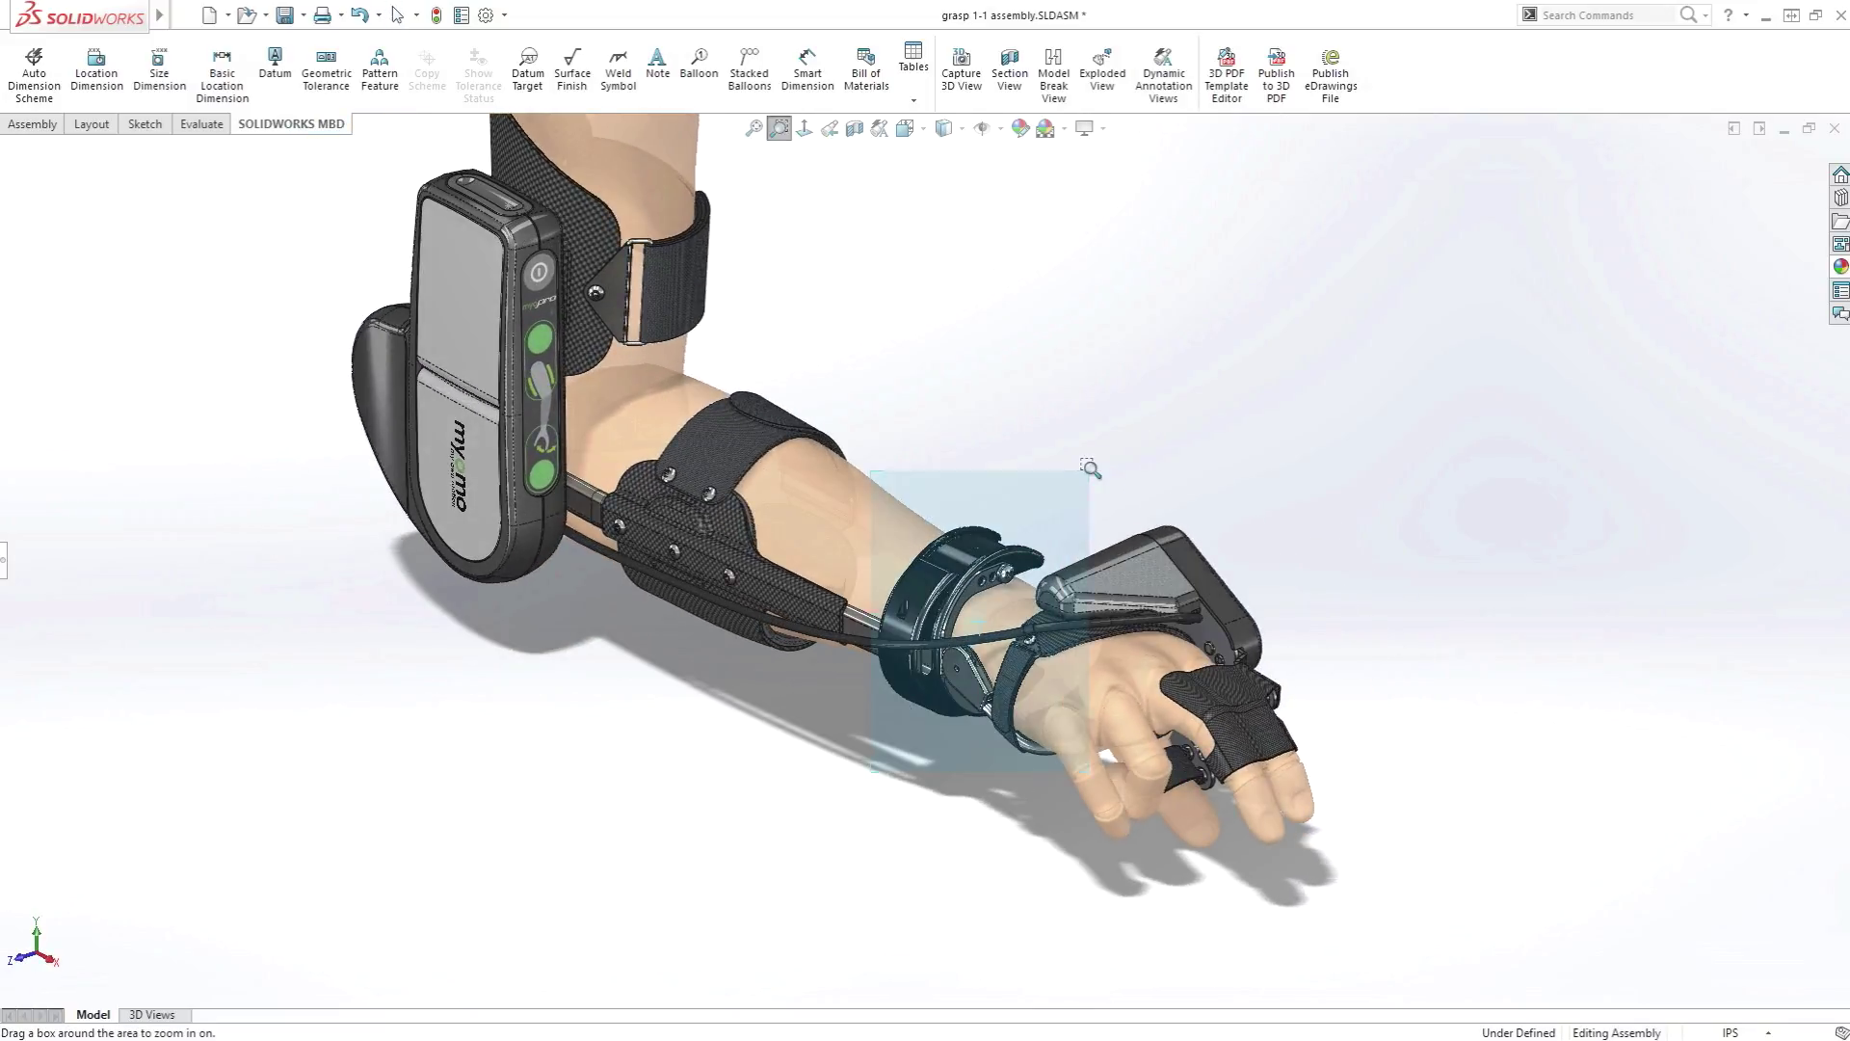
key("Escape")
left_click(914, 475)
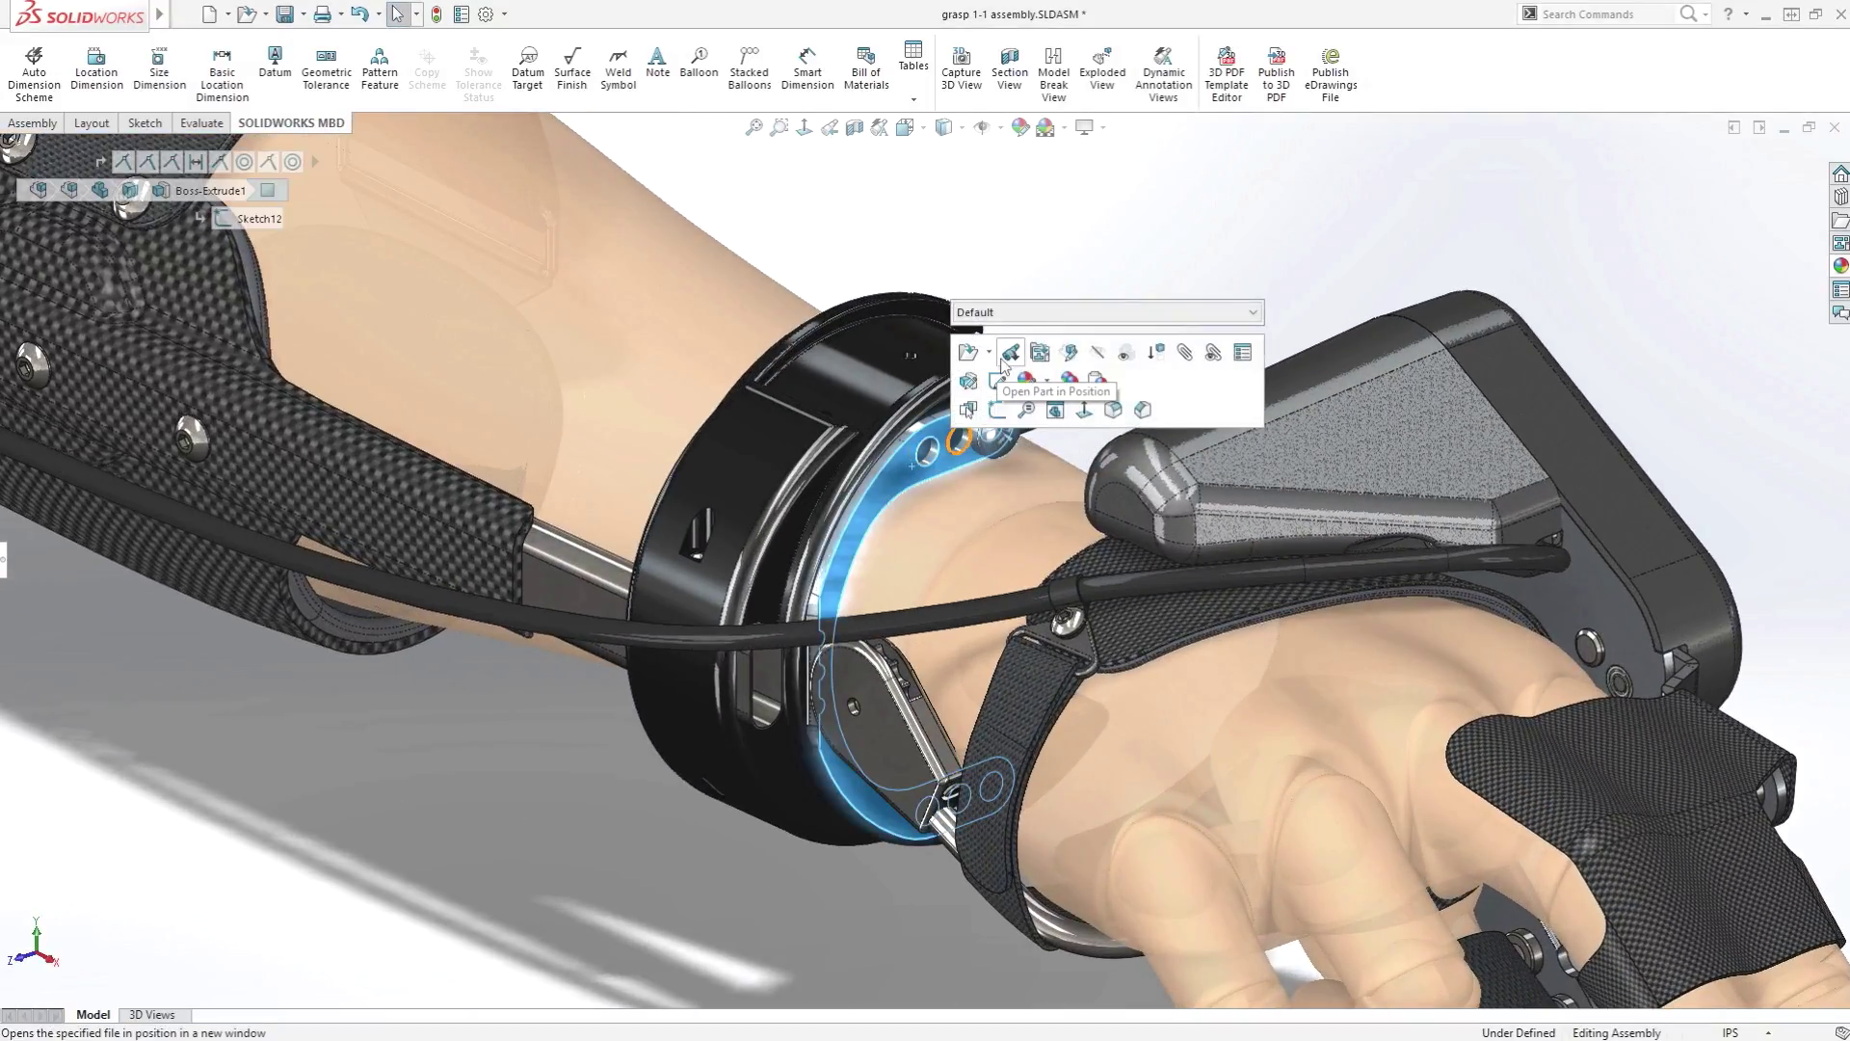
left_click(968, 378)
Step: Switch to the saved Right 3D view and add the 10 ±0.50 location dimension
left_click(150, 1013)
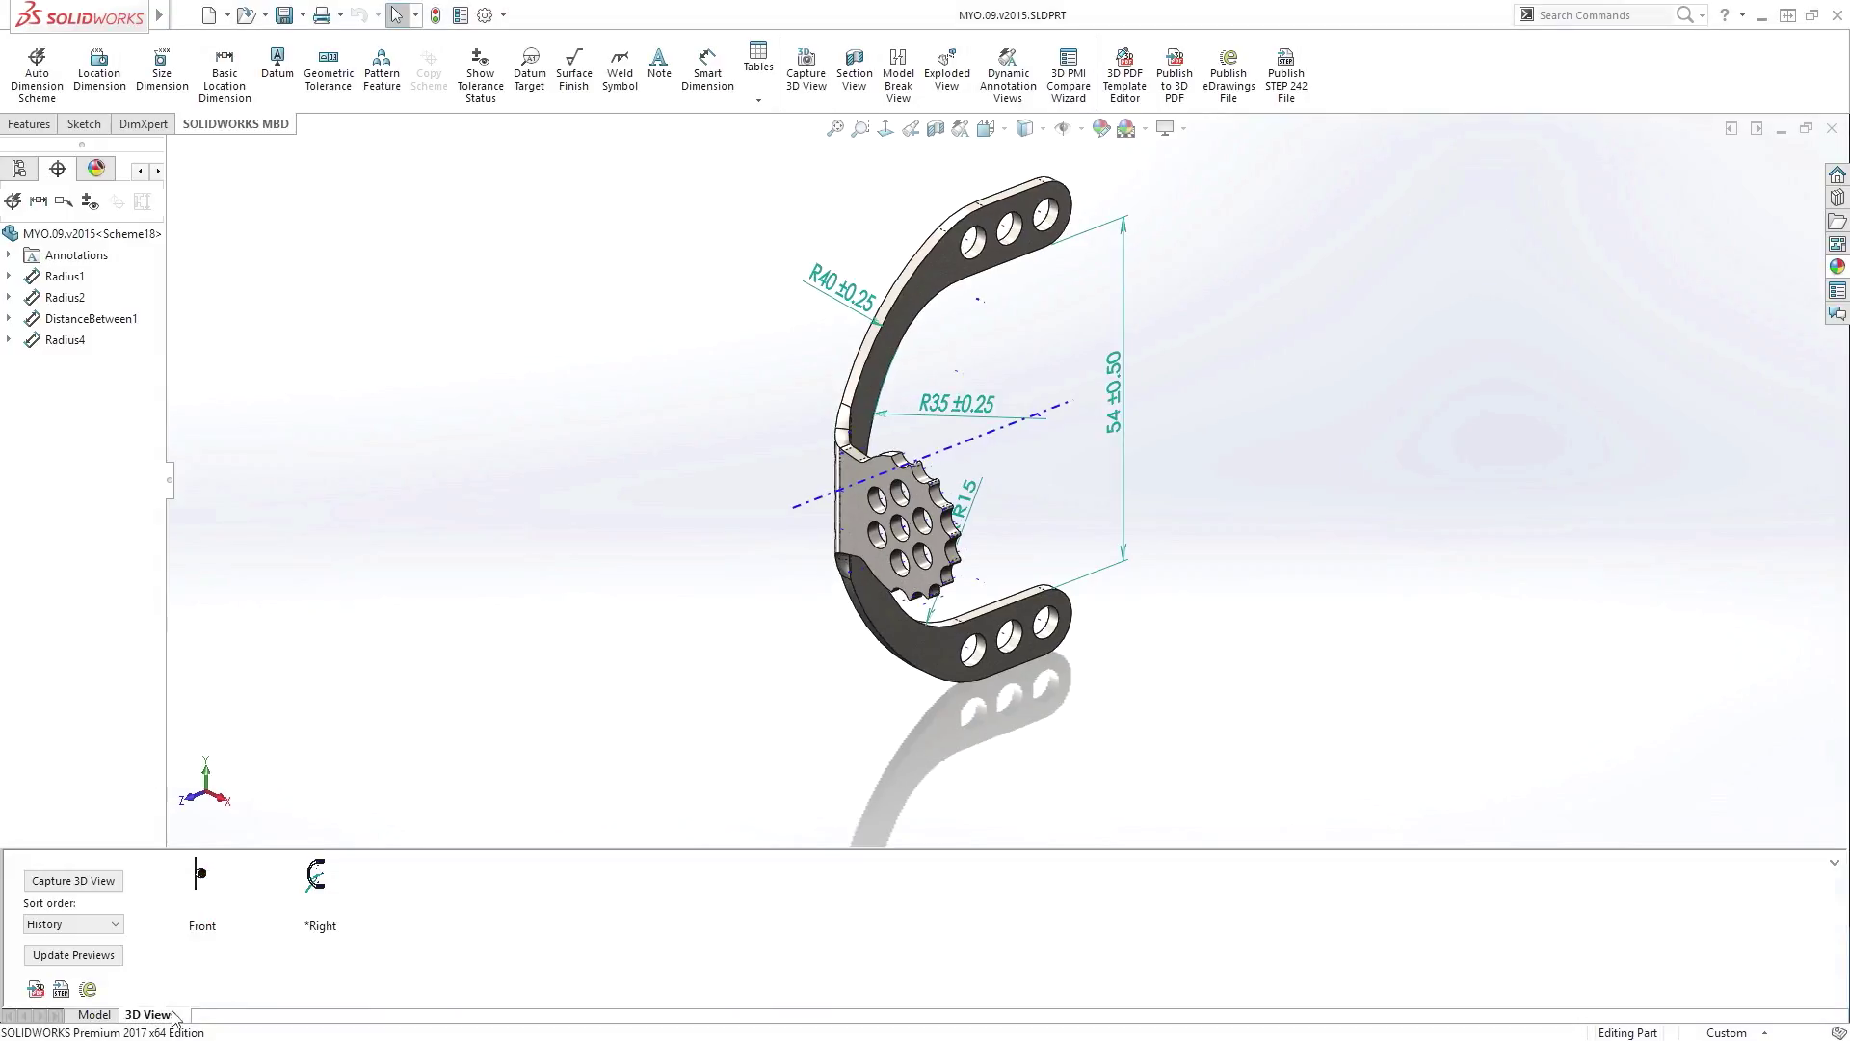
left_click(314, 879)
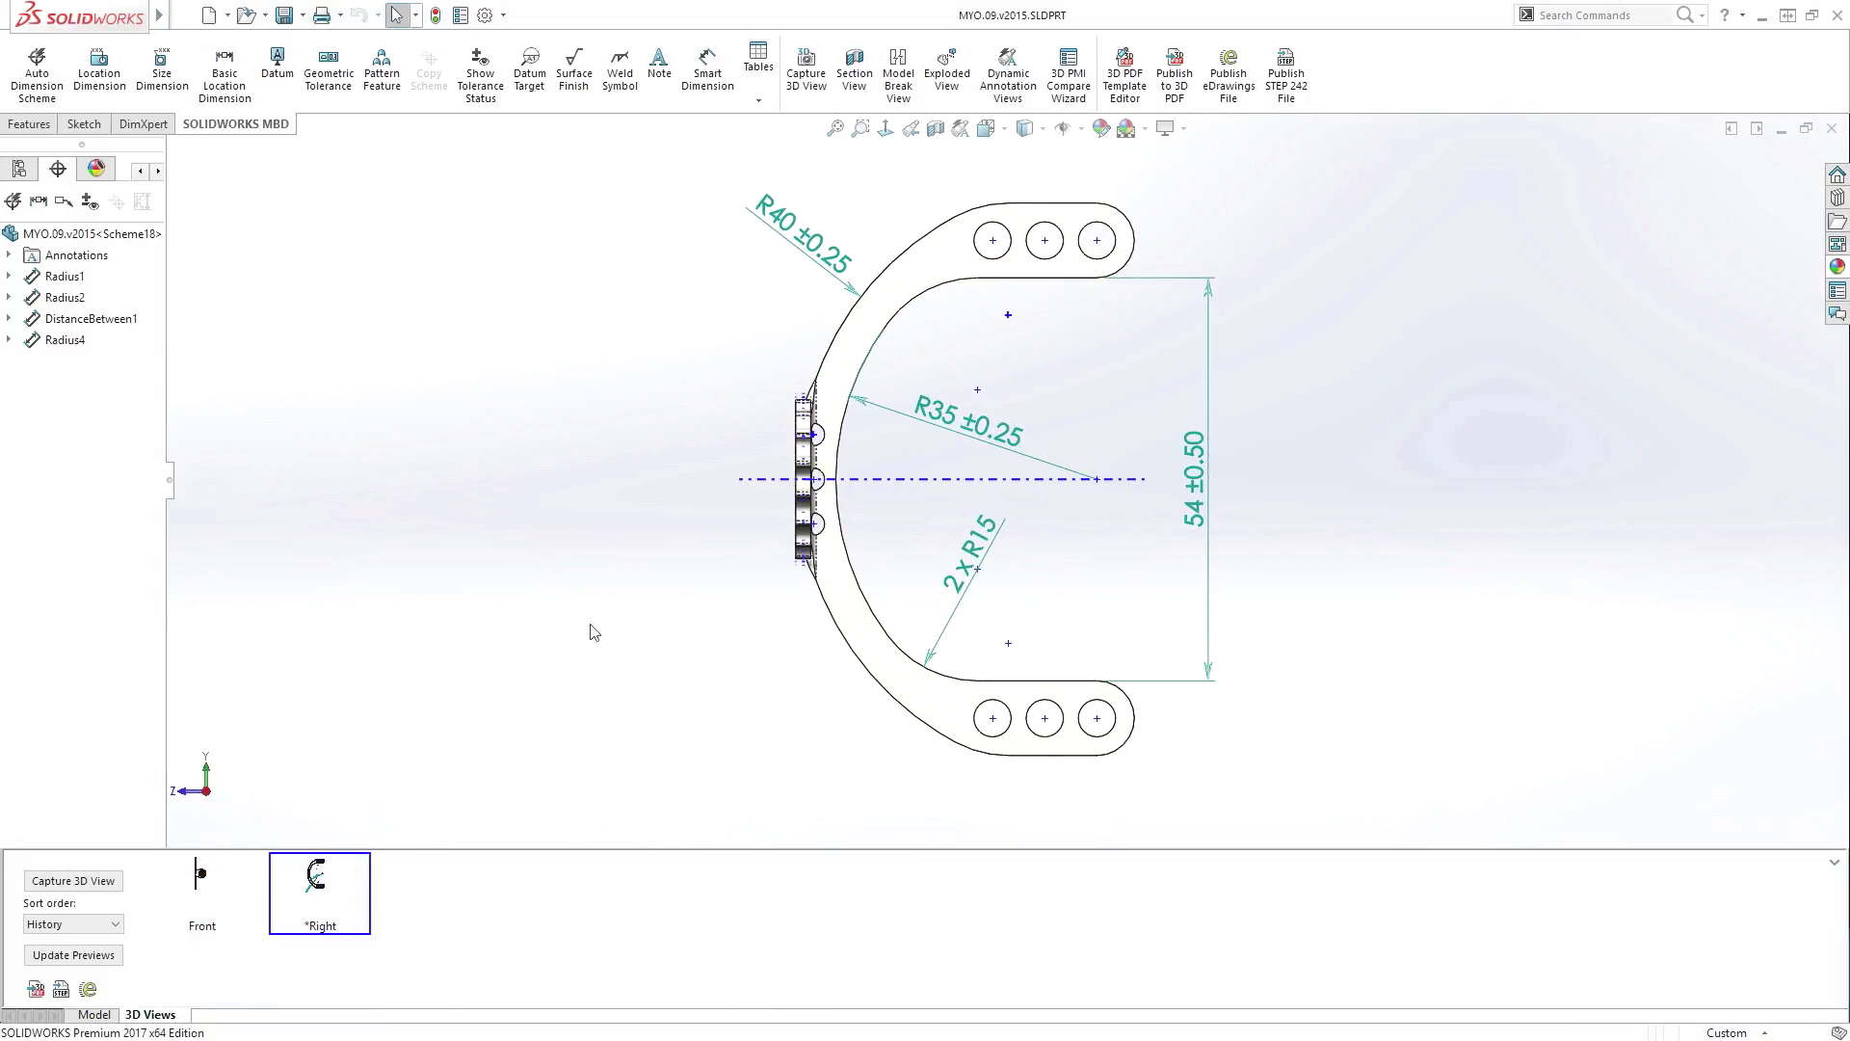
key("s")
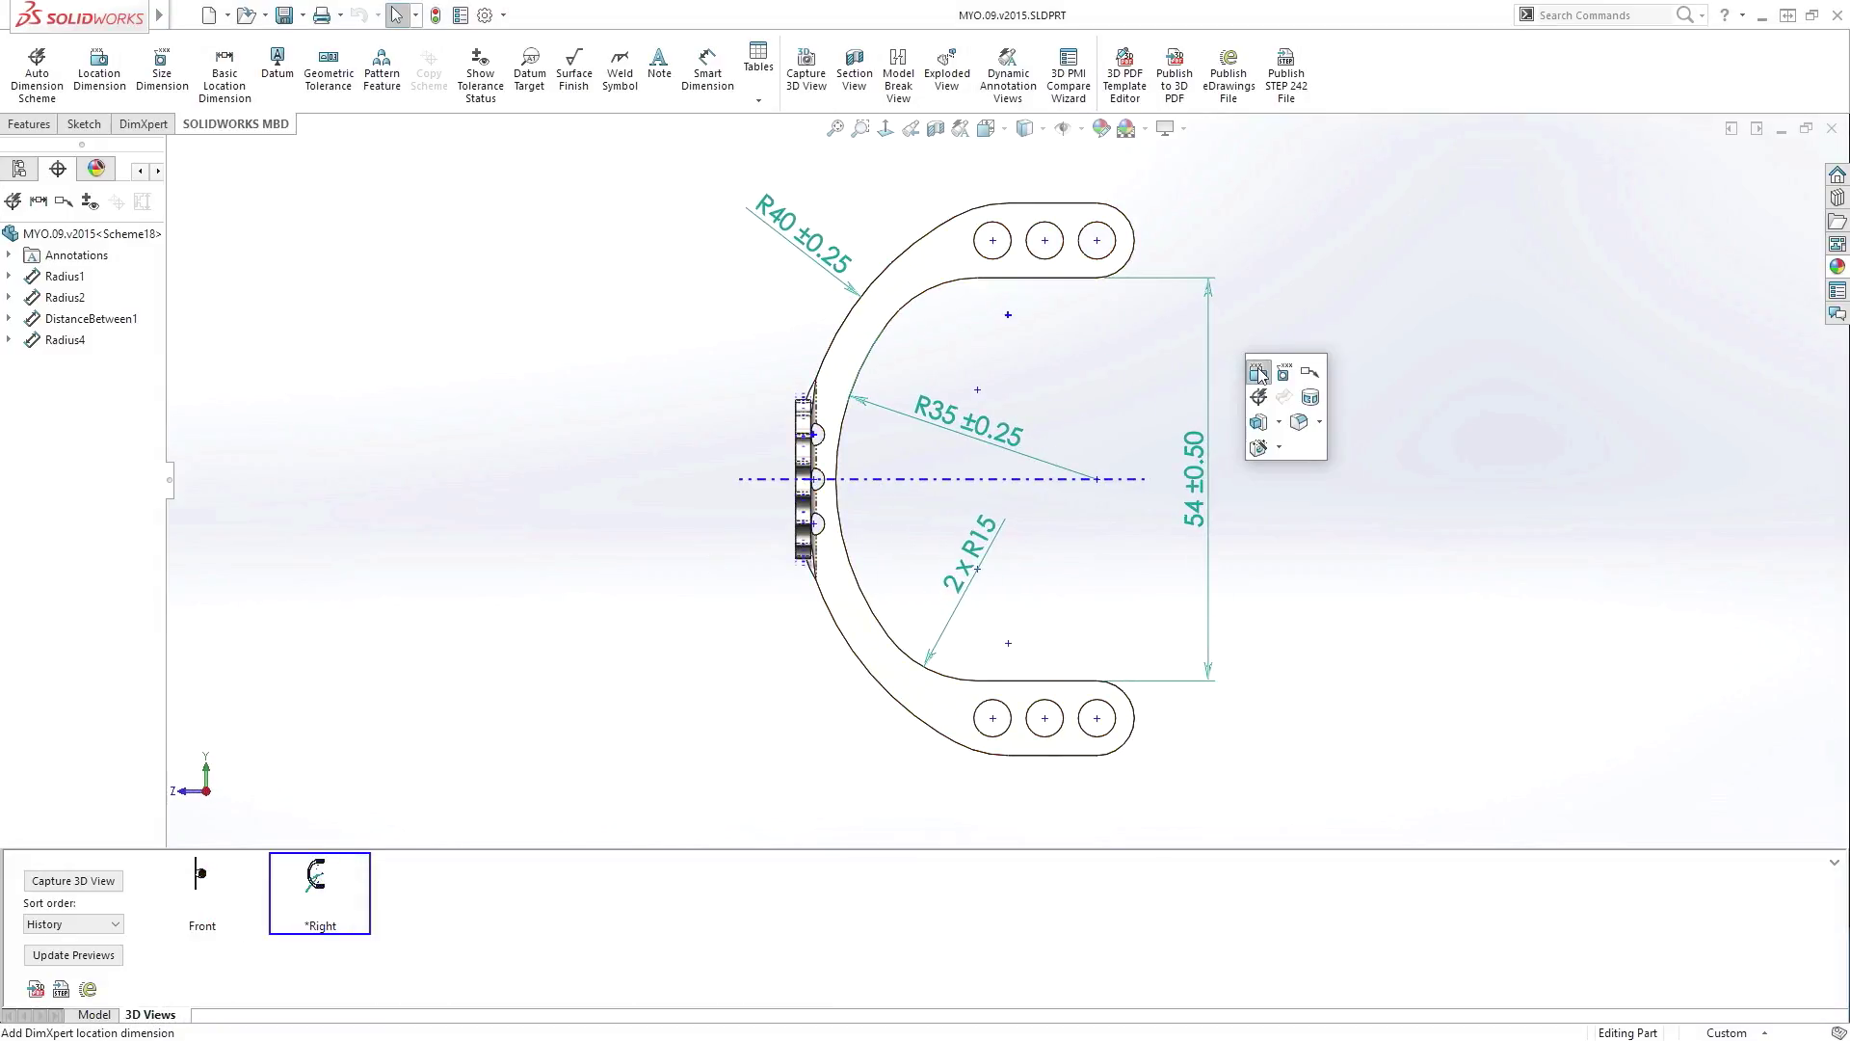
left_click(1259, 375)
left_click(1074, 210)
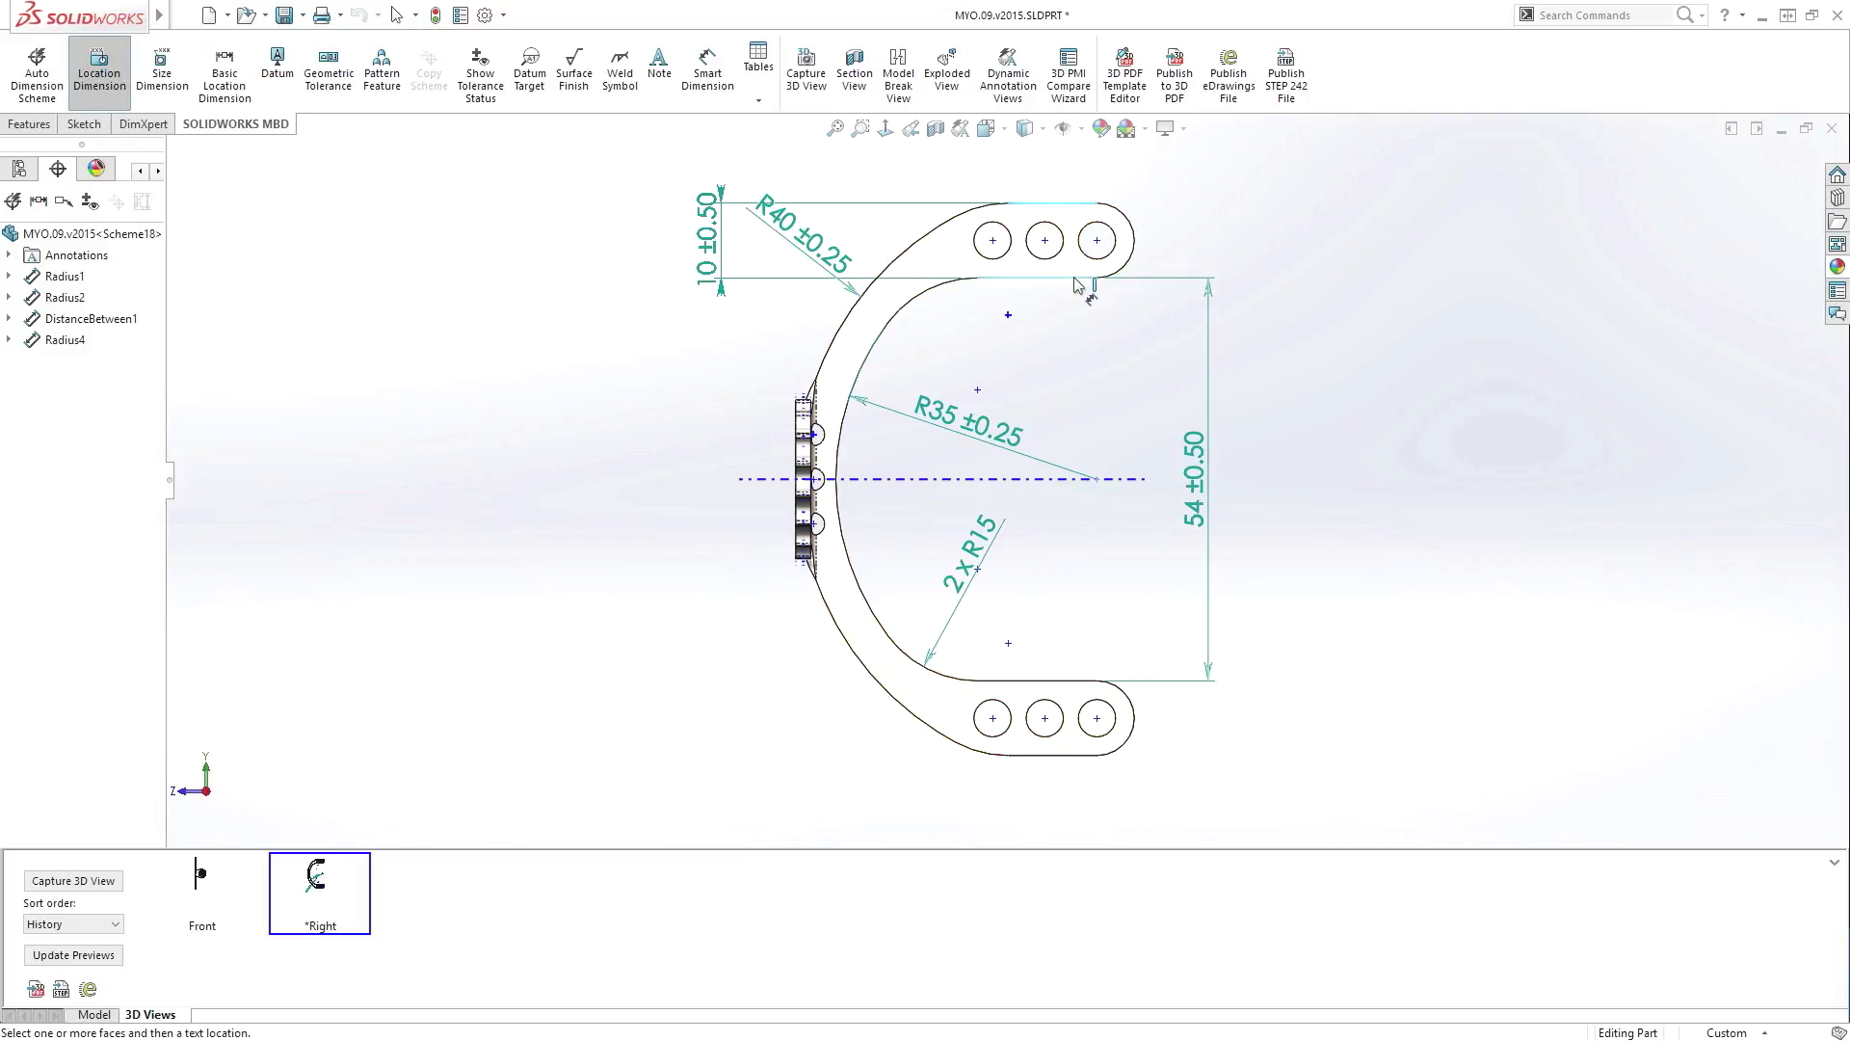
left_click(1297, 397)
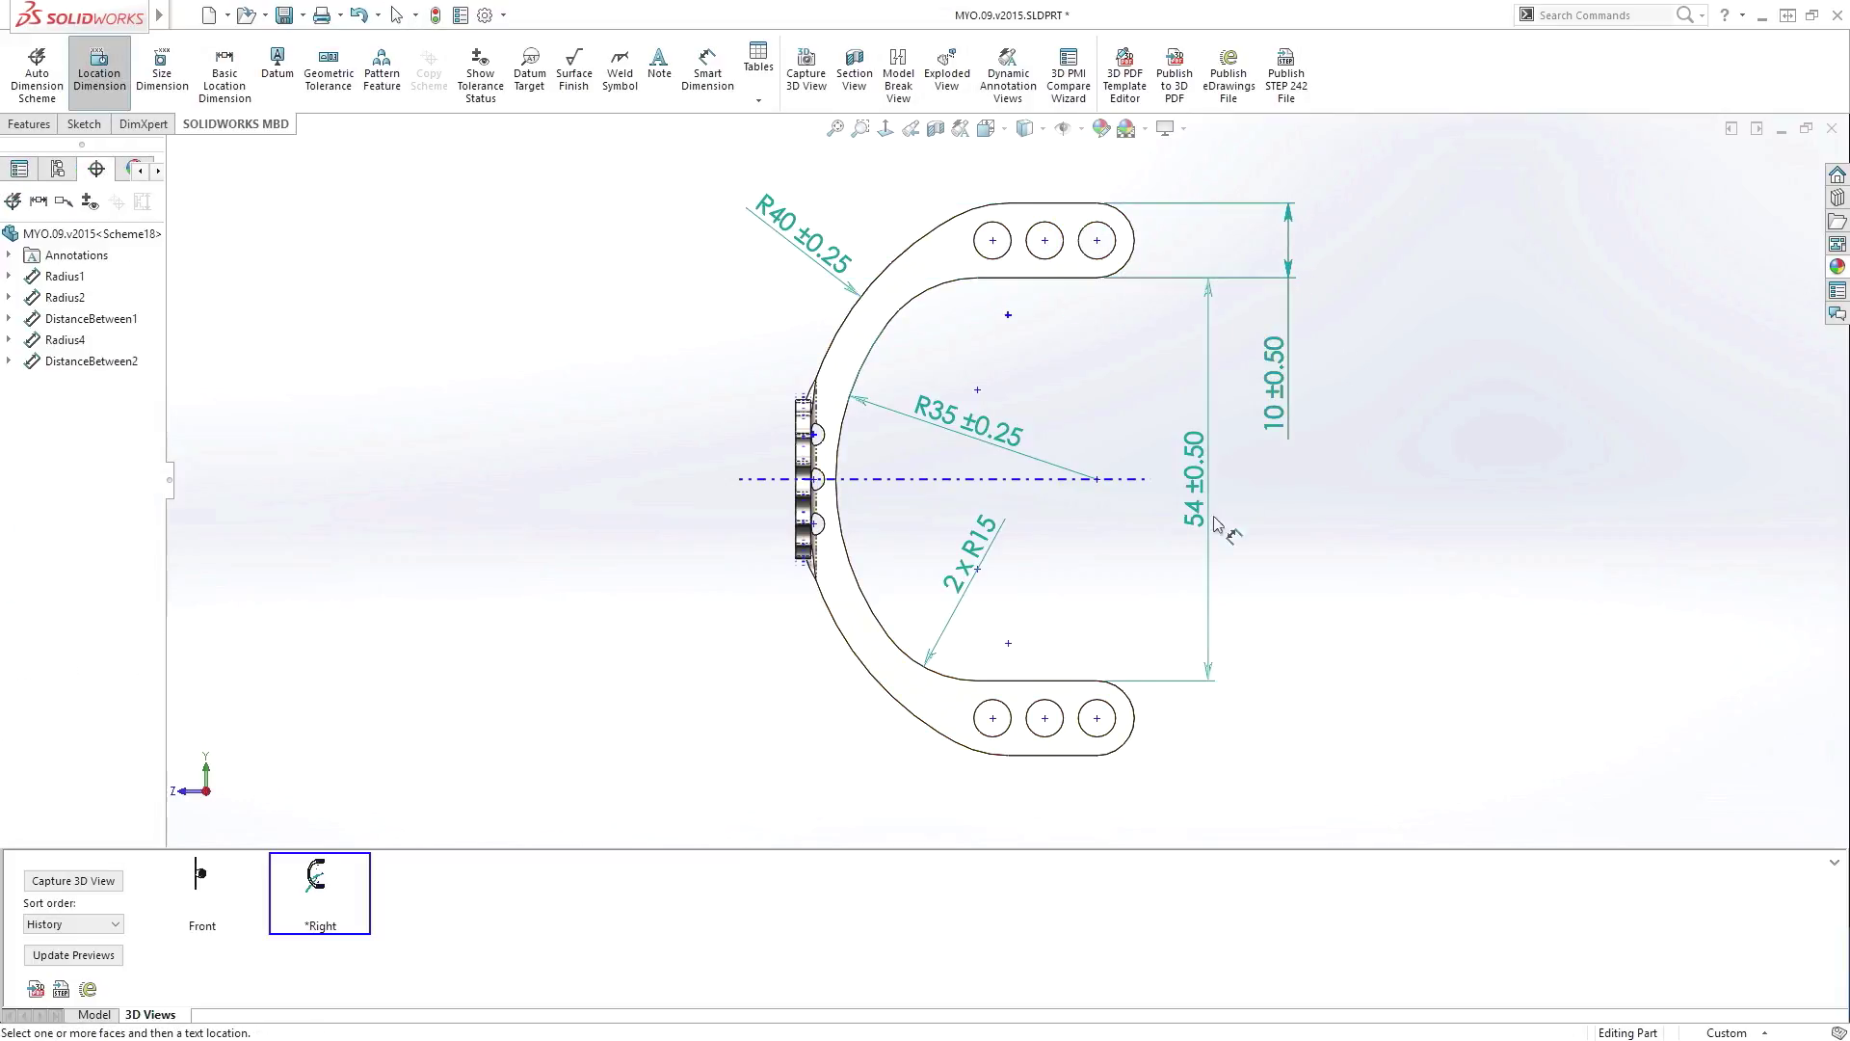
Step: Add the 40.37 ±0.50 and 32 ±0.50 location dimensions to the holes
left_click(802, 539)
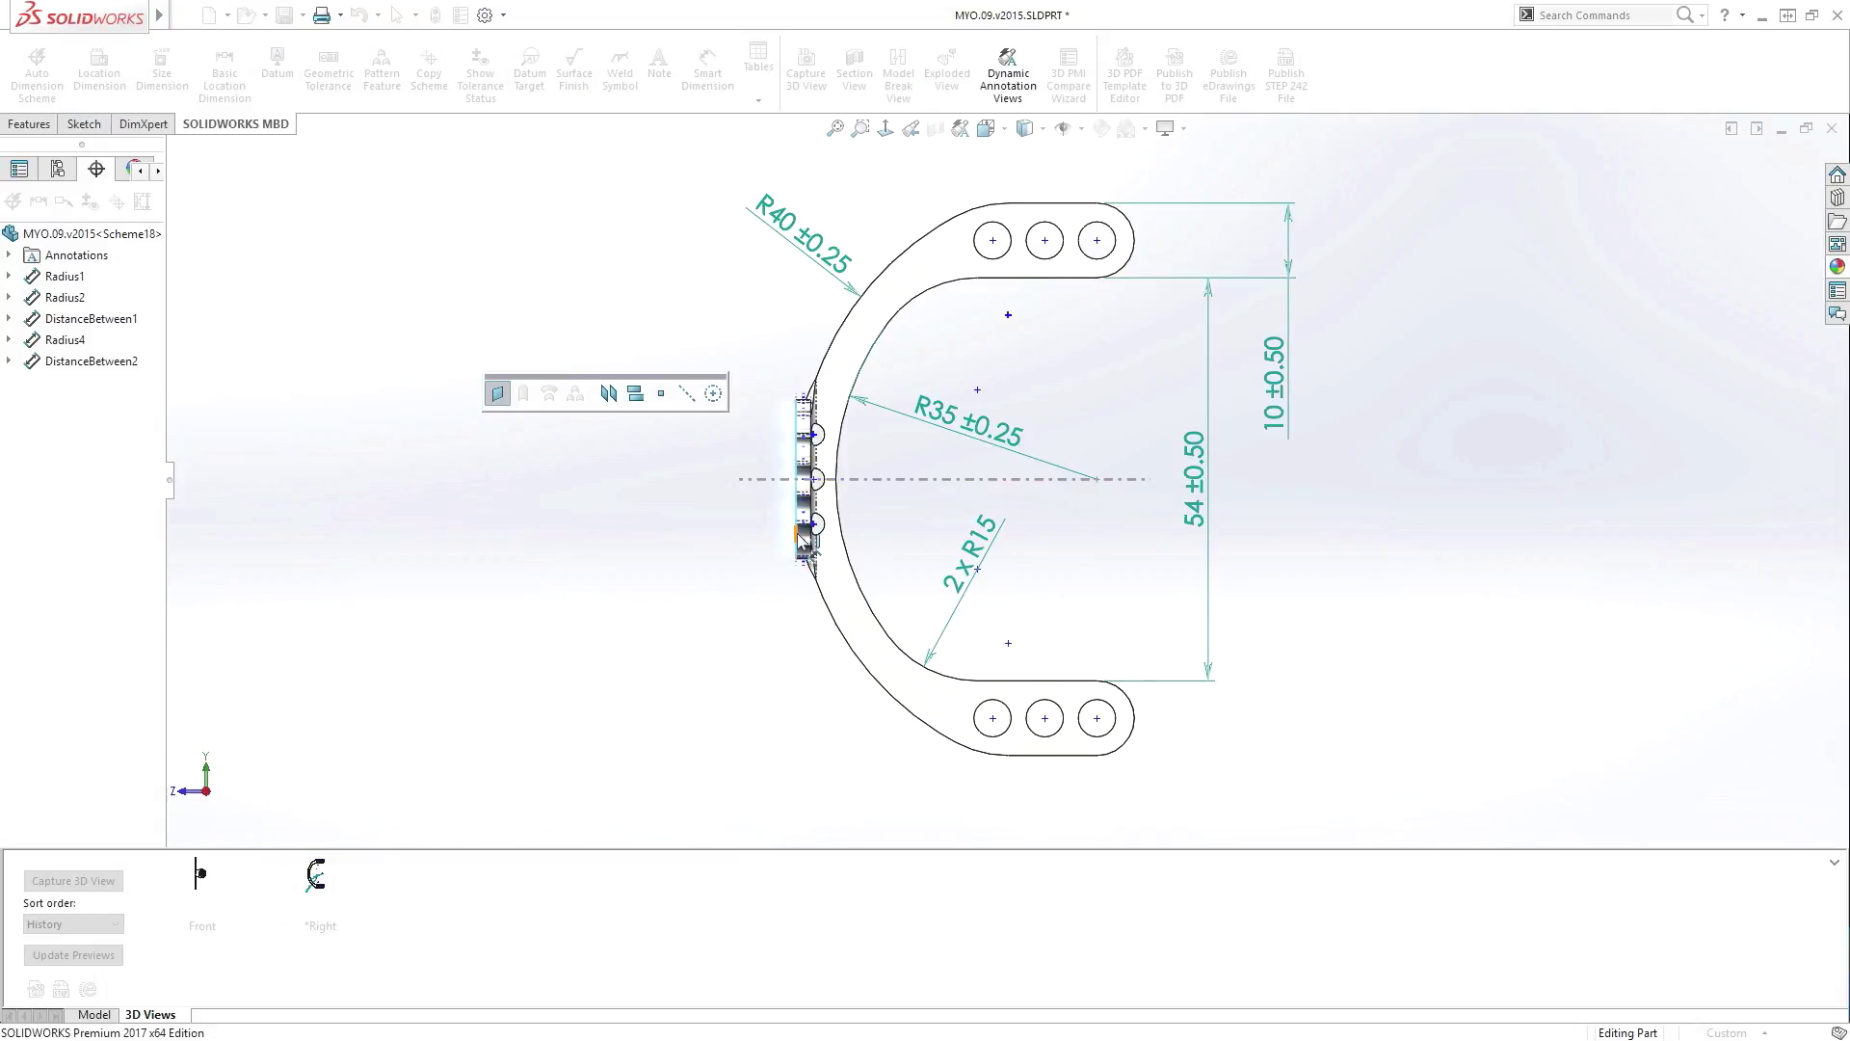
left_click(1105, 735)
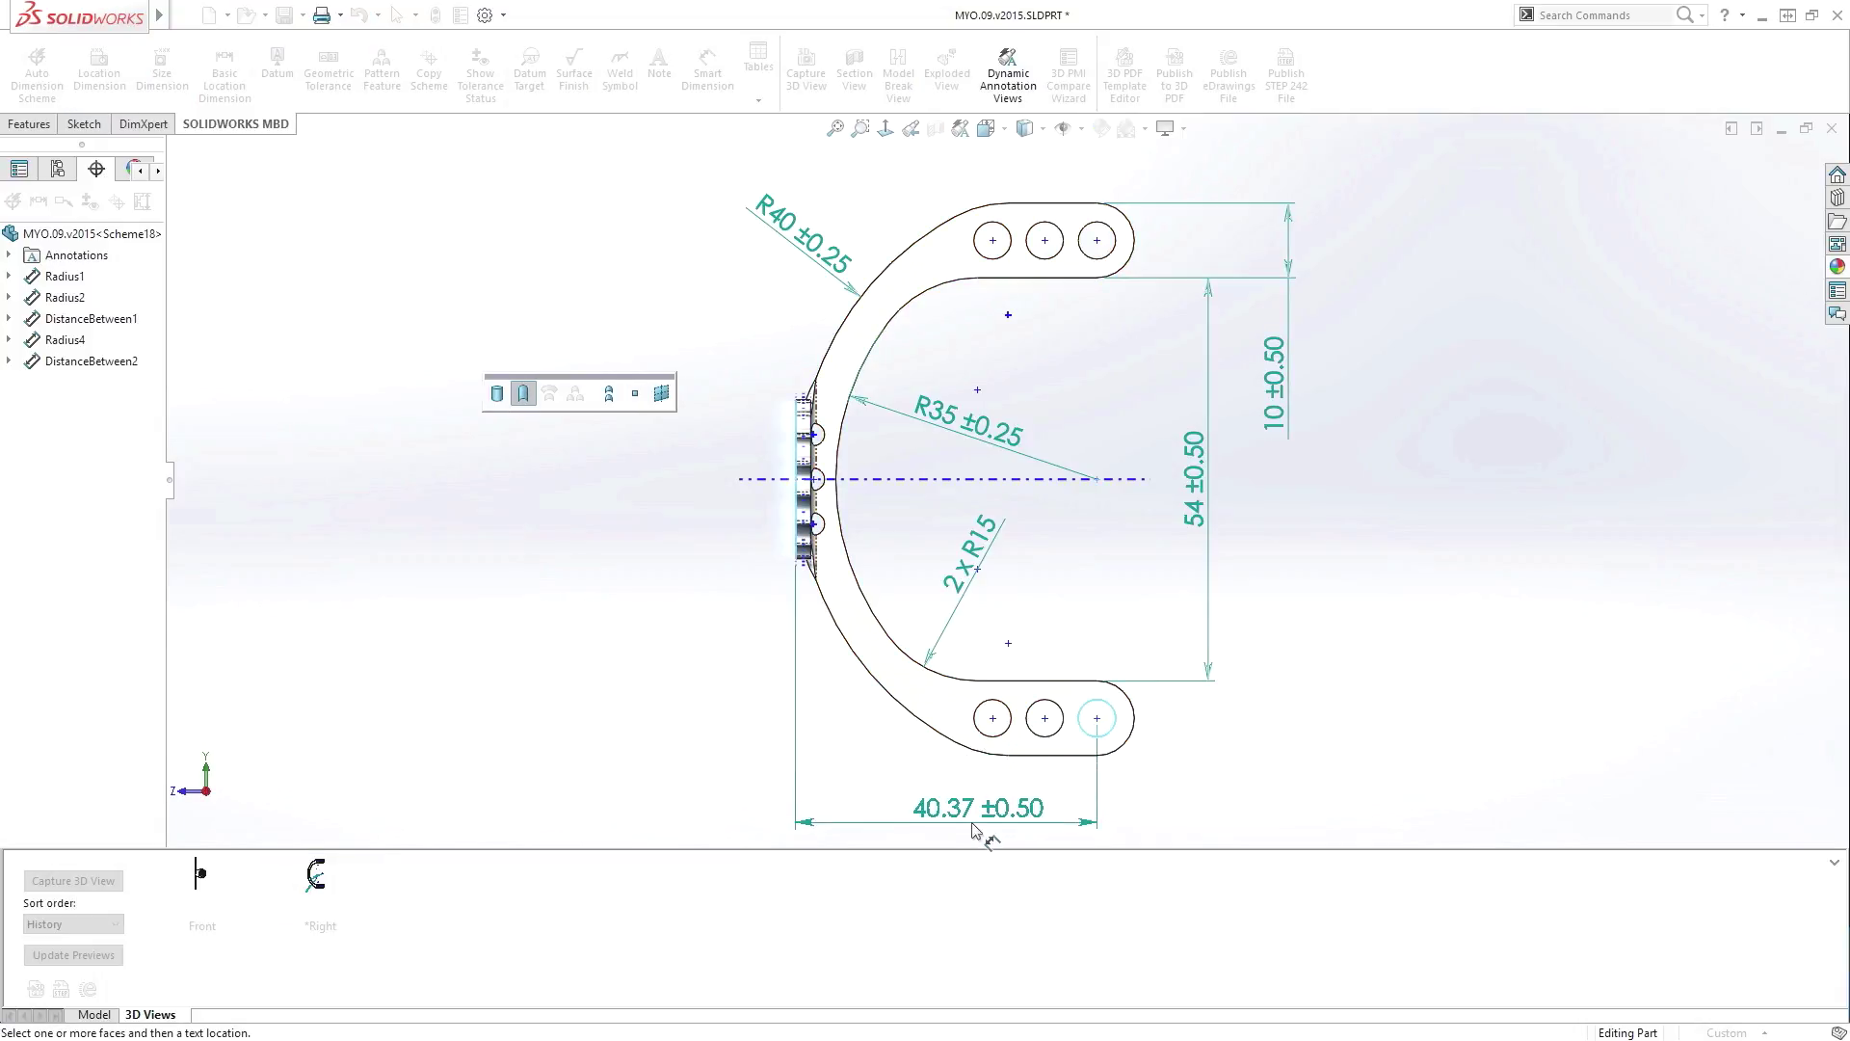
left_click(950, 832)
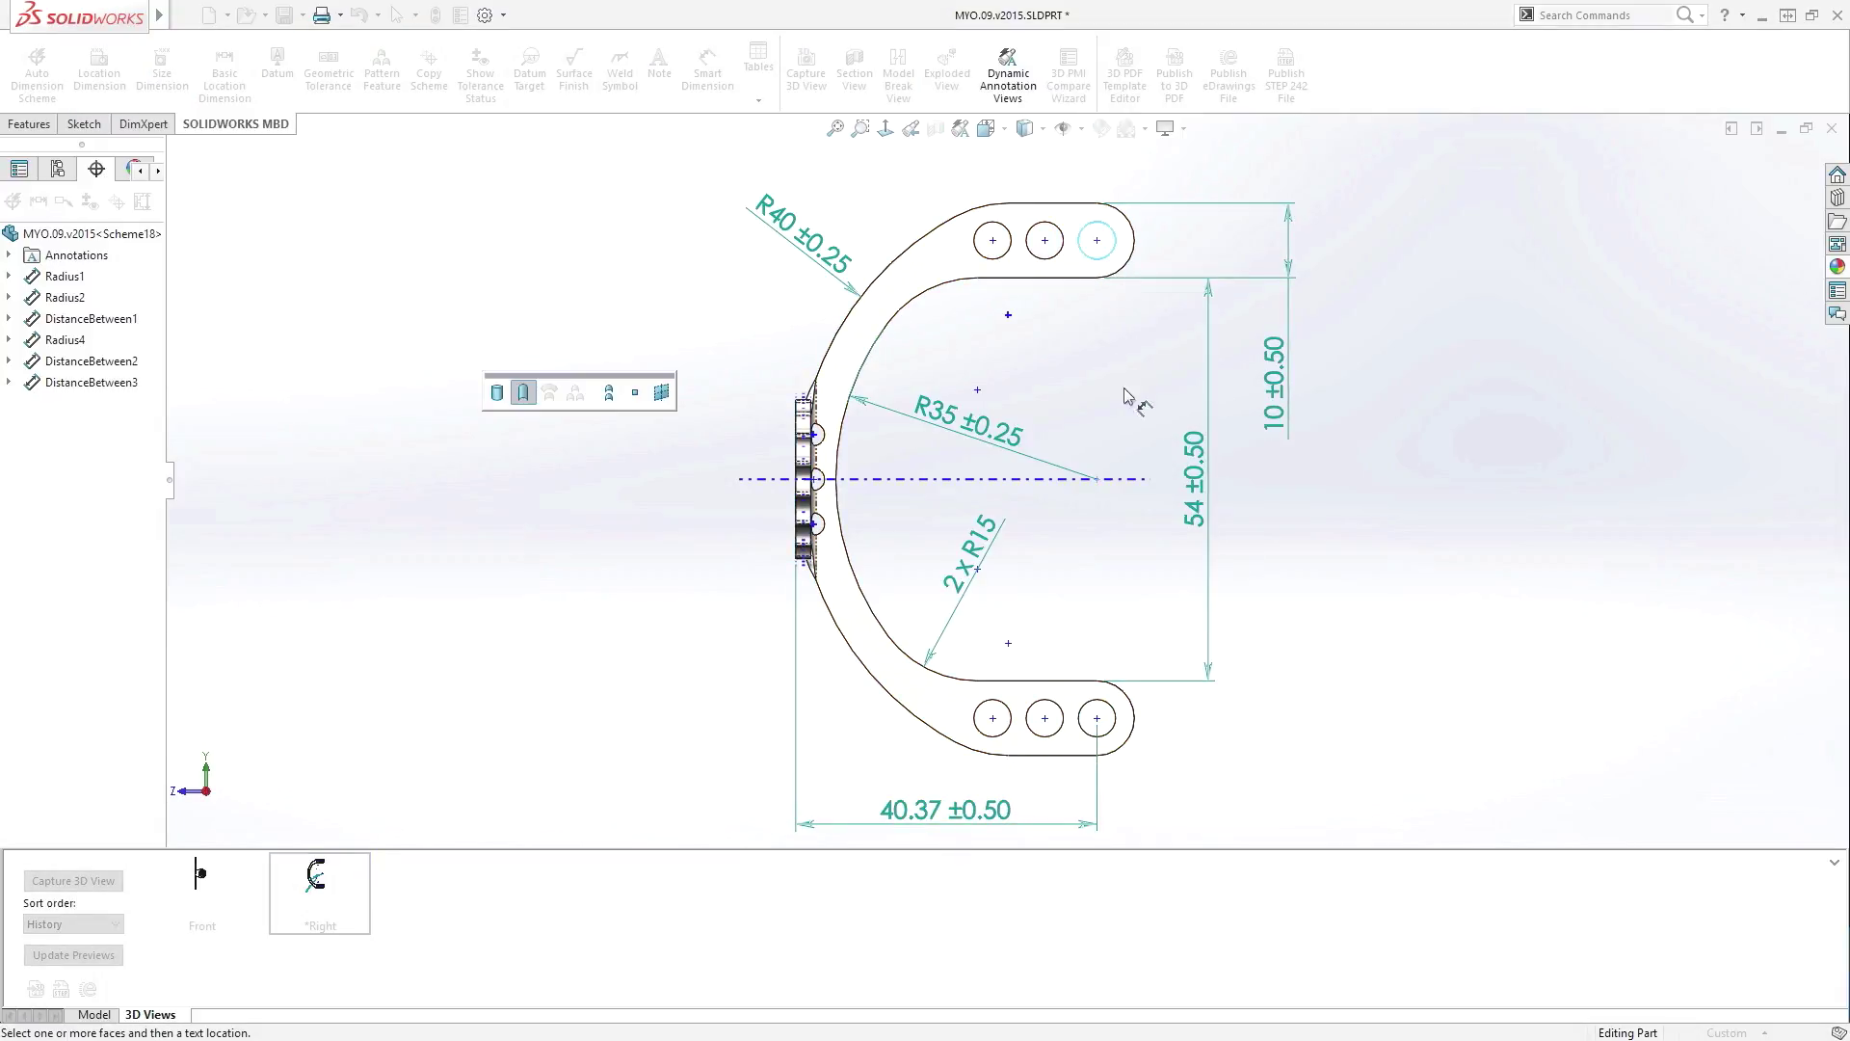
left_click(1122, 479)
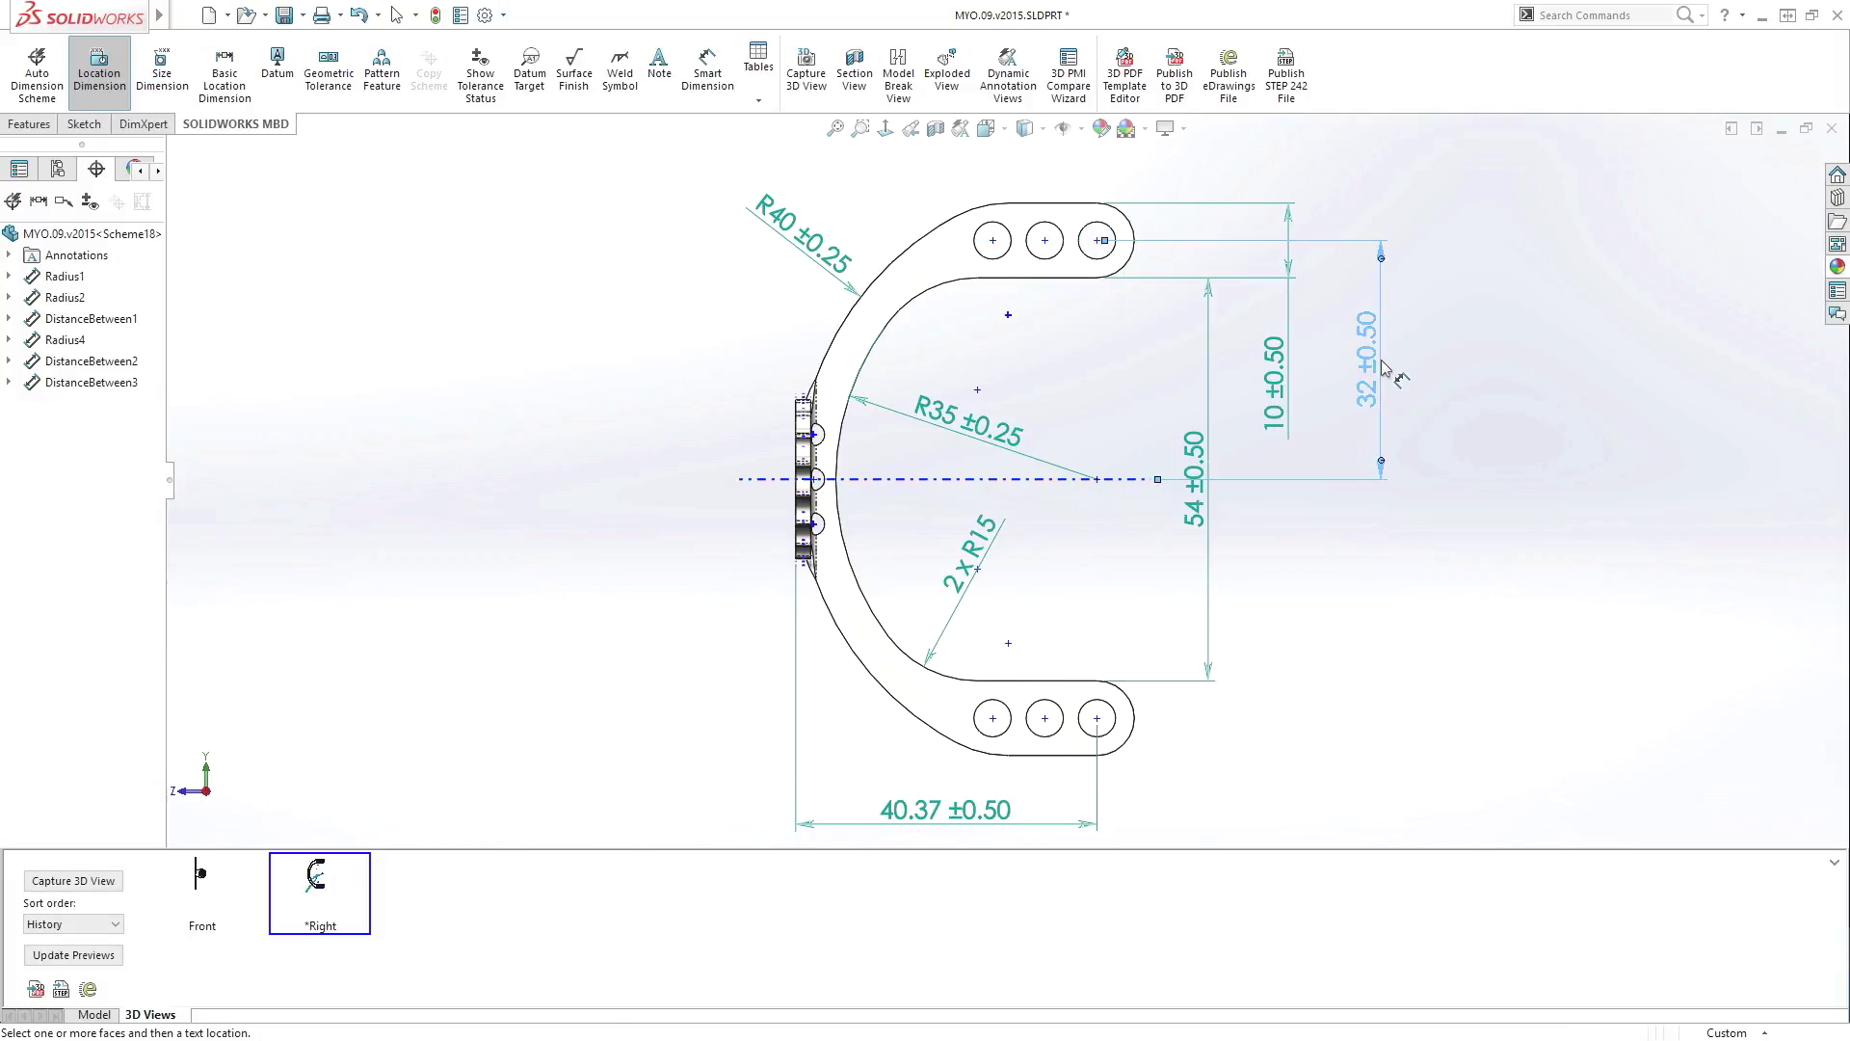
left_click(1385, 372)
right_click(1417, 360)
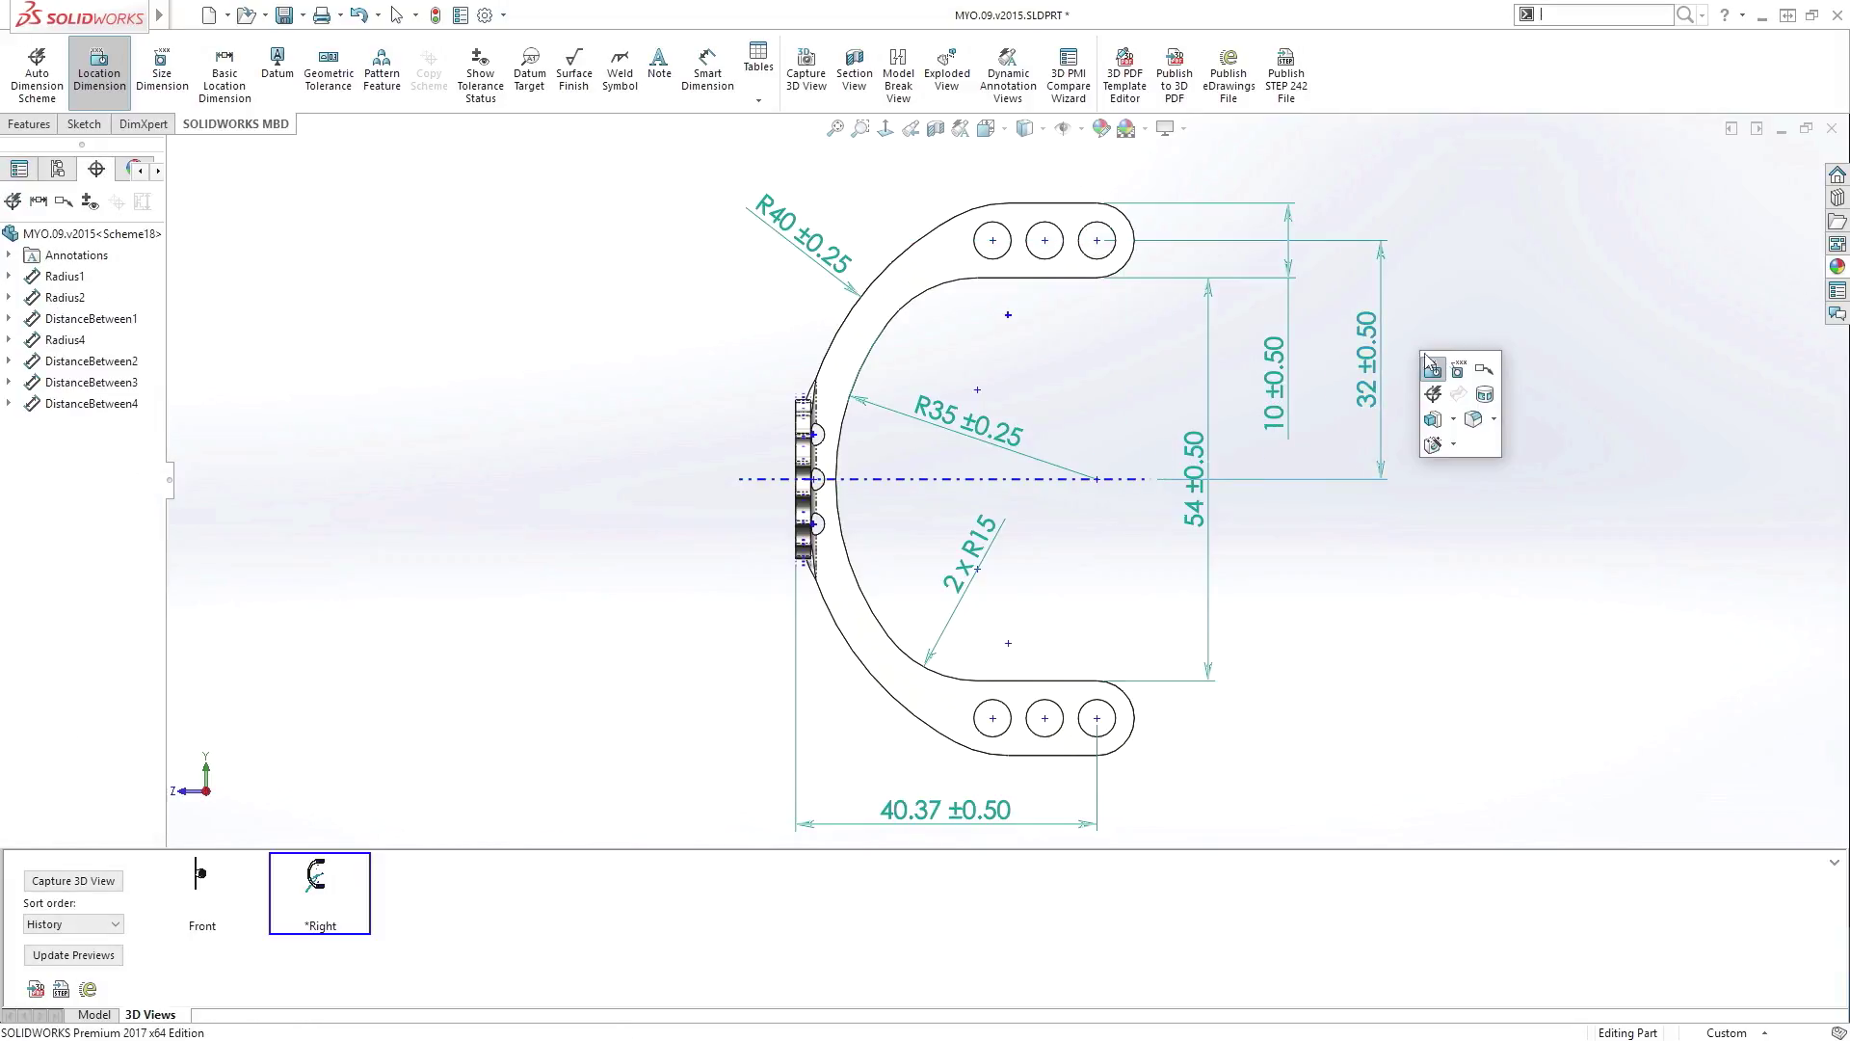
Step: Dimension the top-right hole as 6x ⌀5, then return to the Front view
left_click(1108, 227)
left_click(1239, 156)
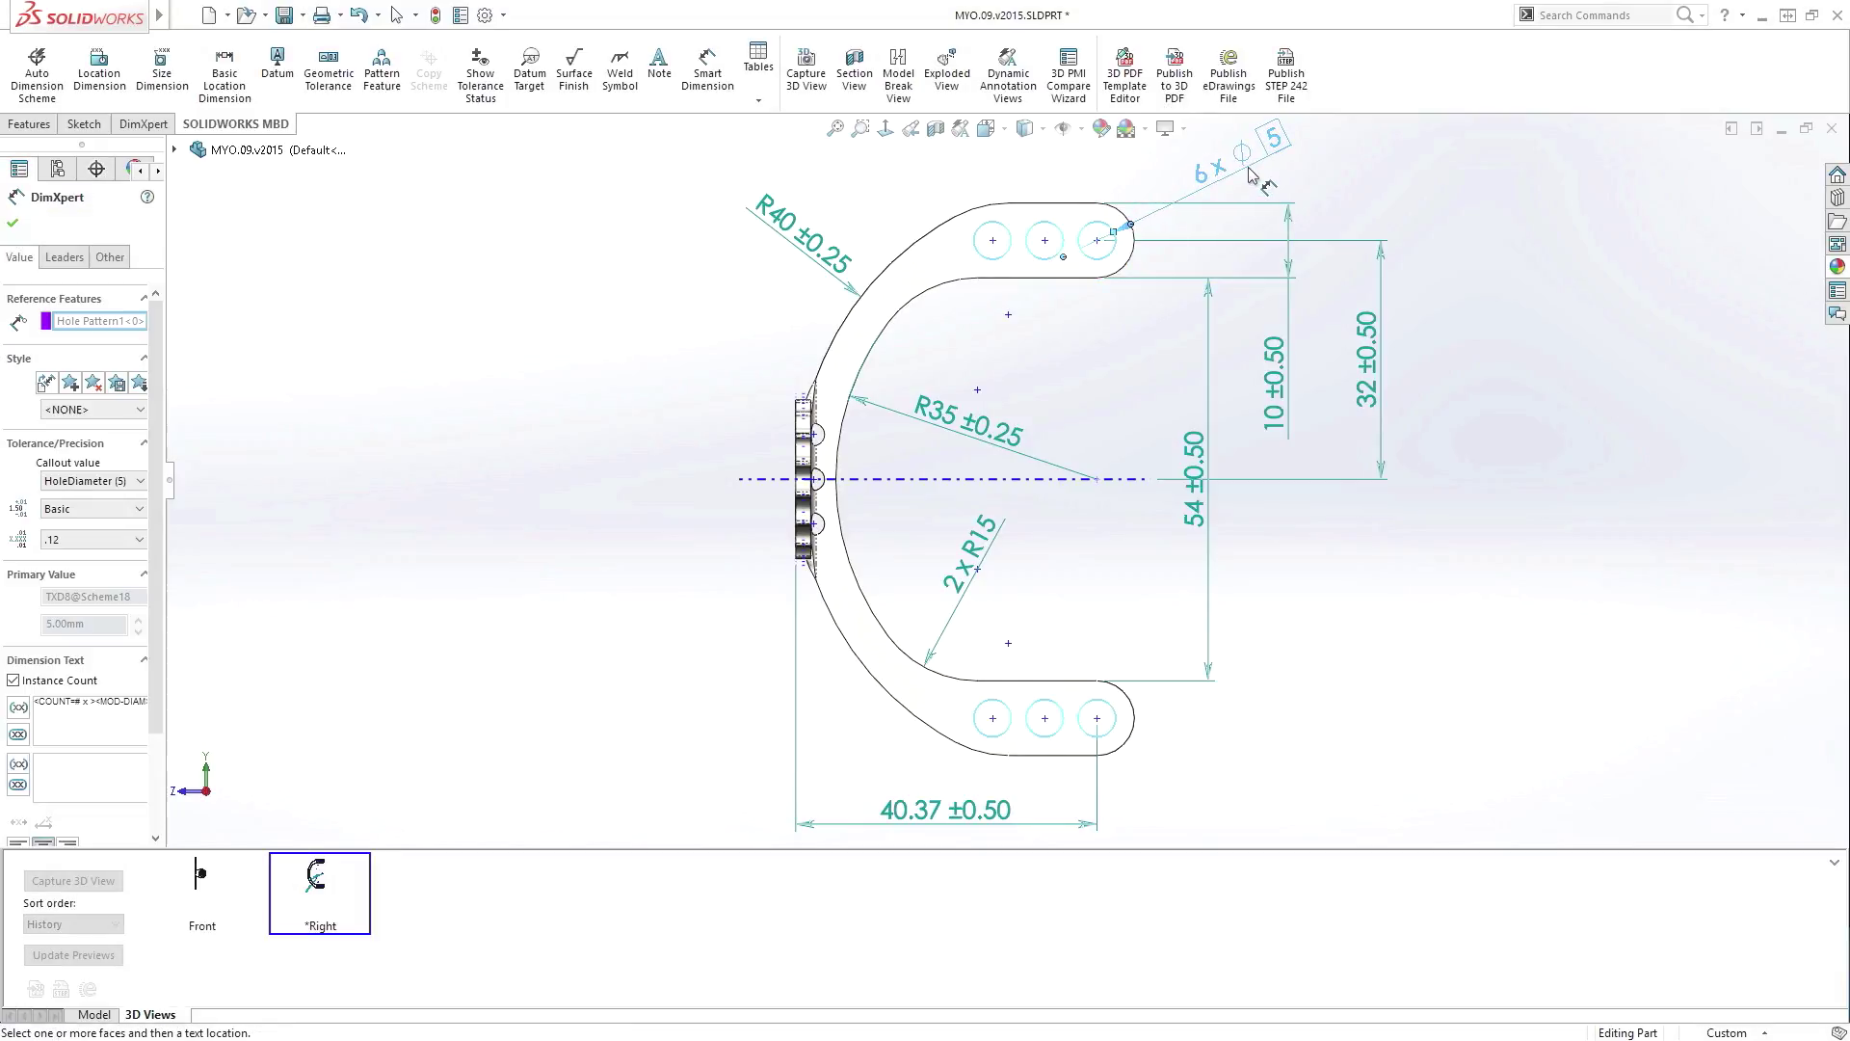
right_click(1146, 270)
double_click(200, 877)
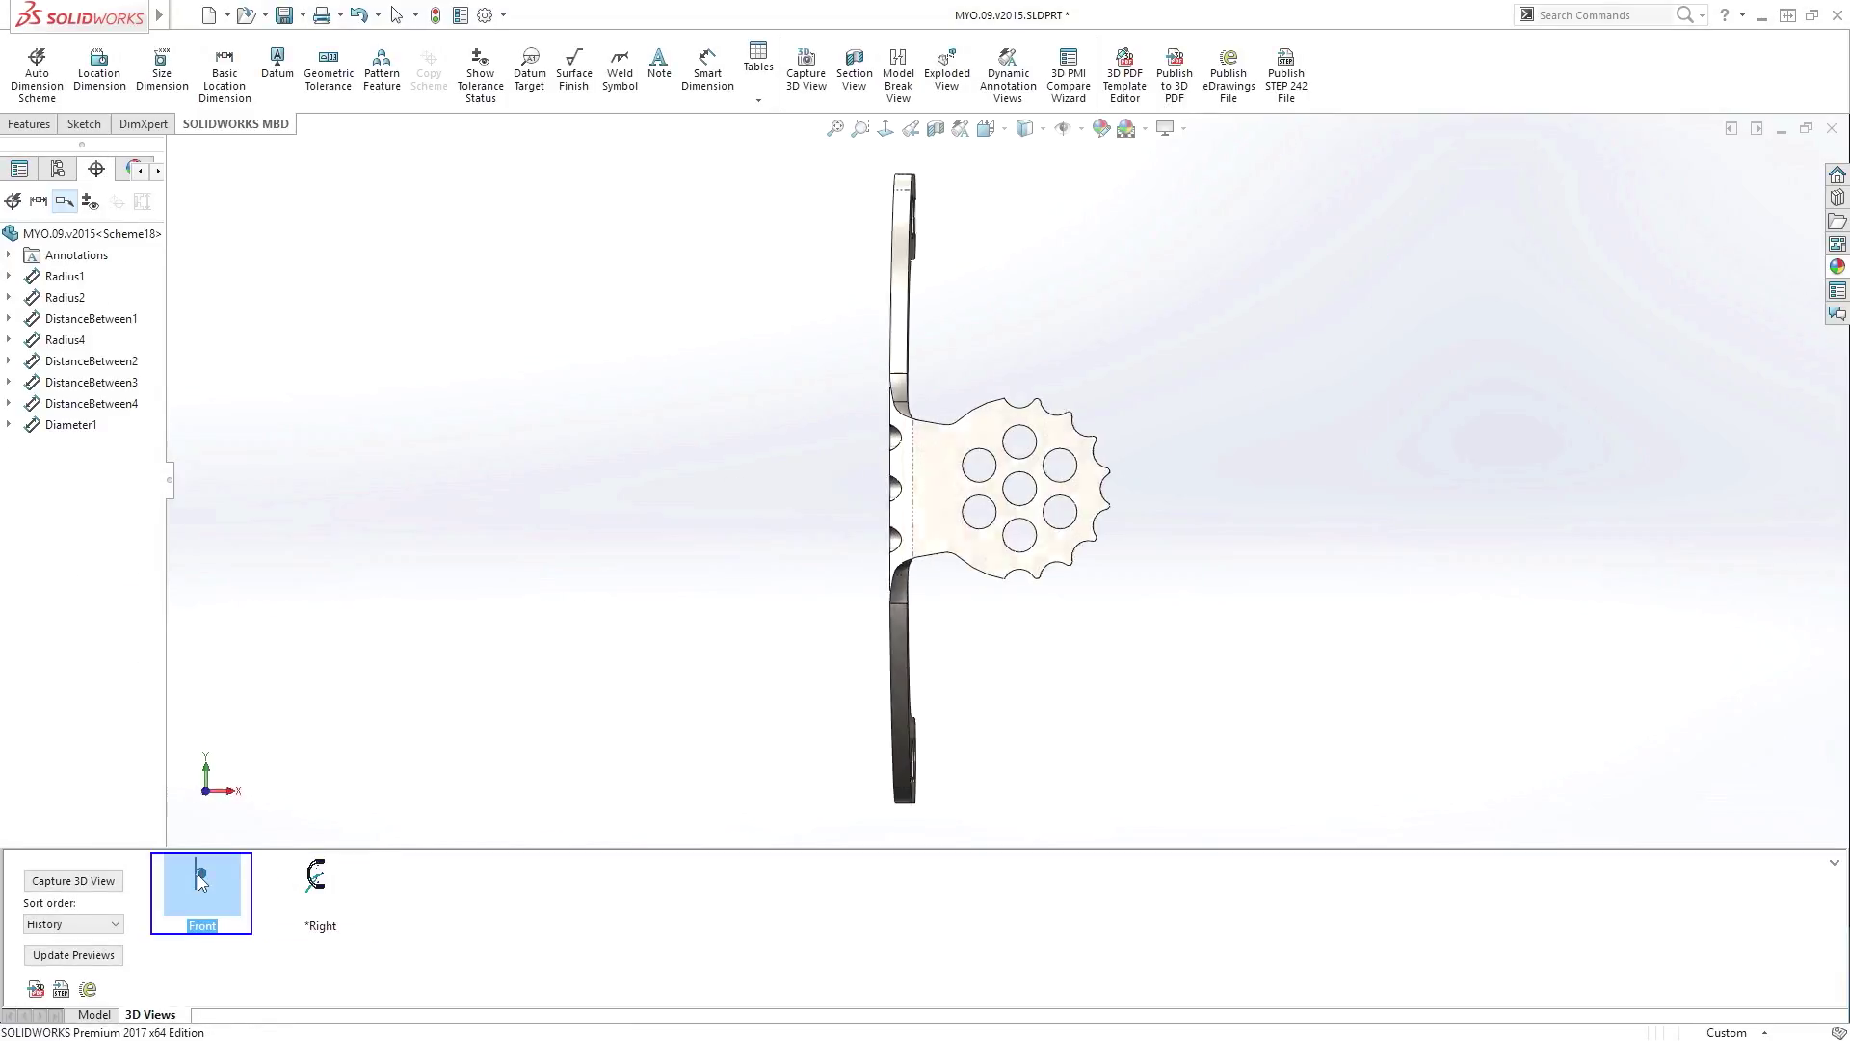
Step: Auto-dimension Hole Pattern2 with Plane11 as primary and Simple Hole7 as secondary datum
middle_click_drag(1196, 429, 1136, 484)
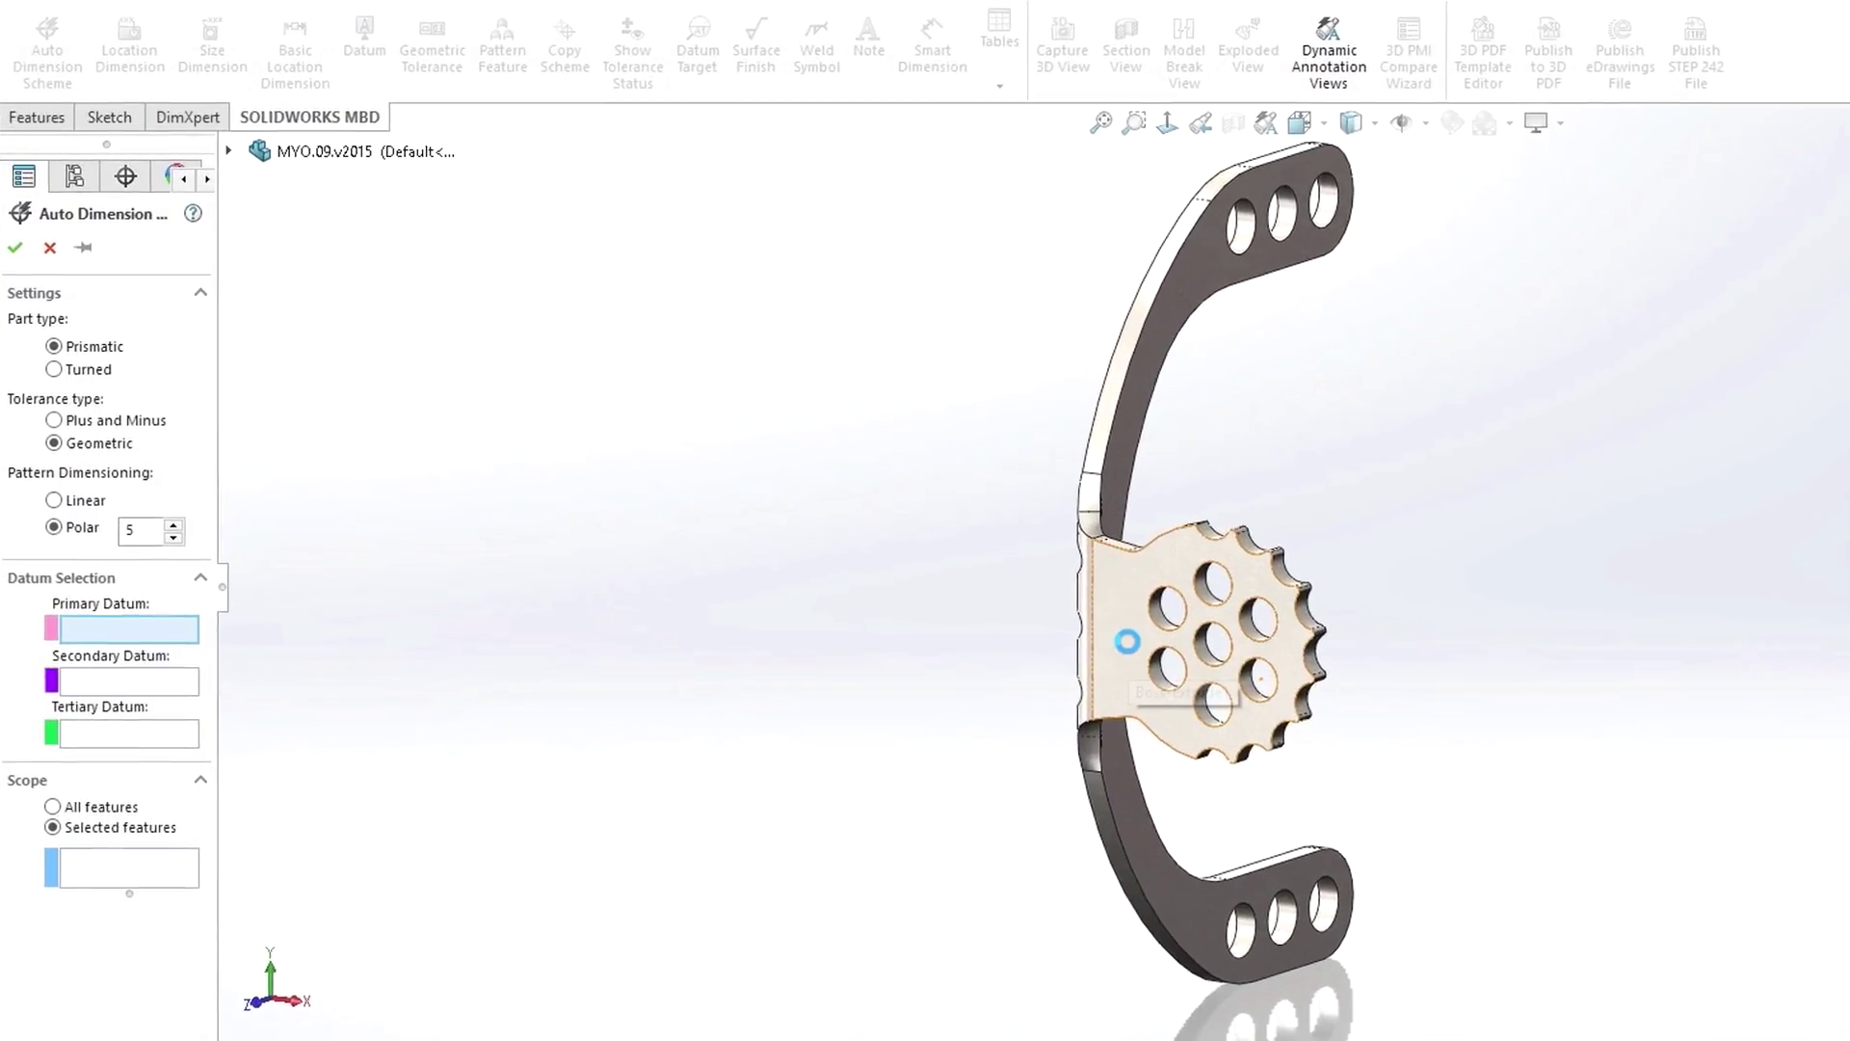
left_click(1127, 641)
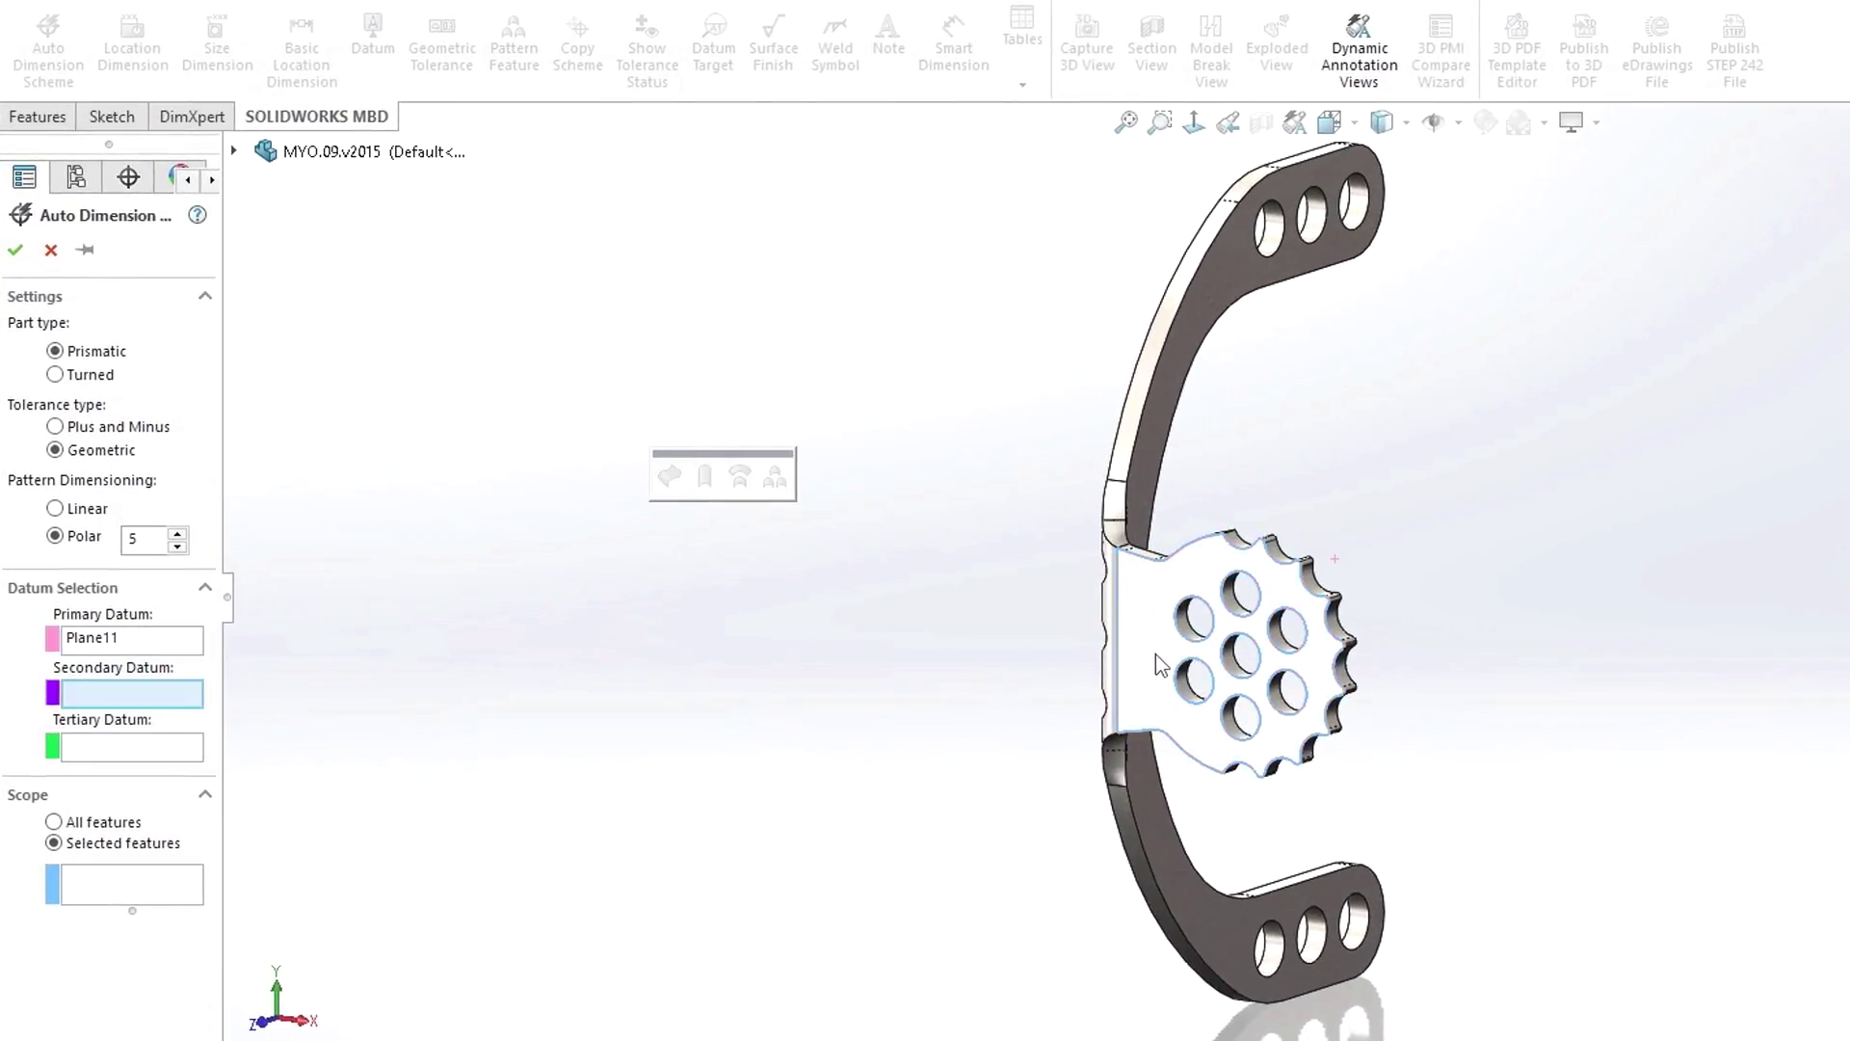
left_click(1228, 659)
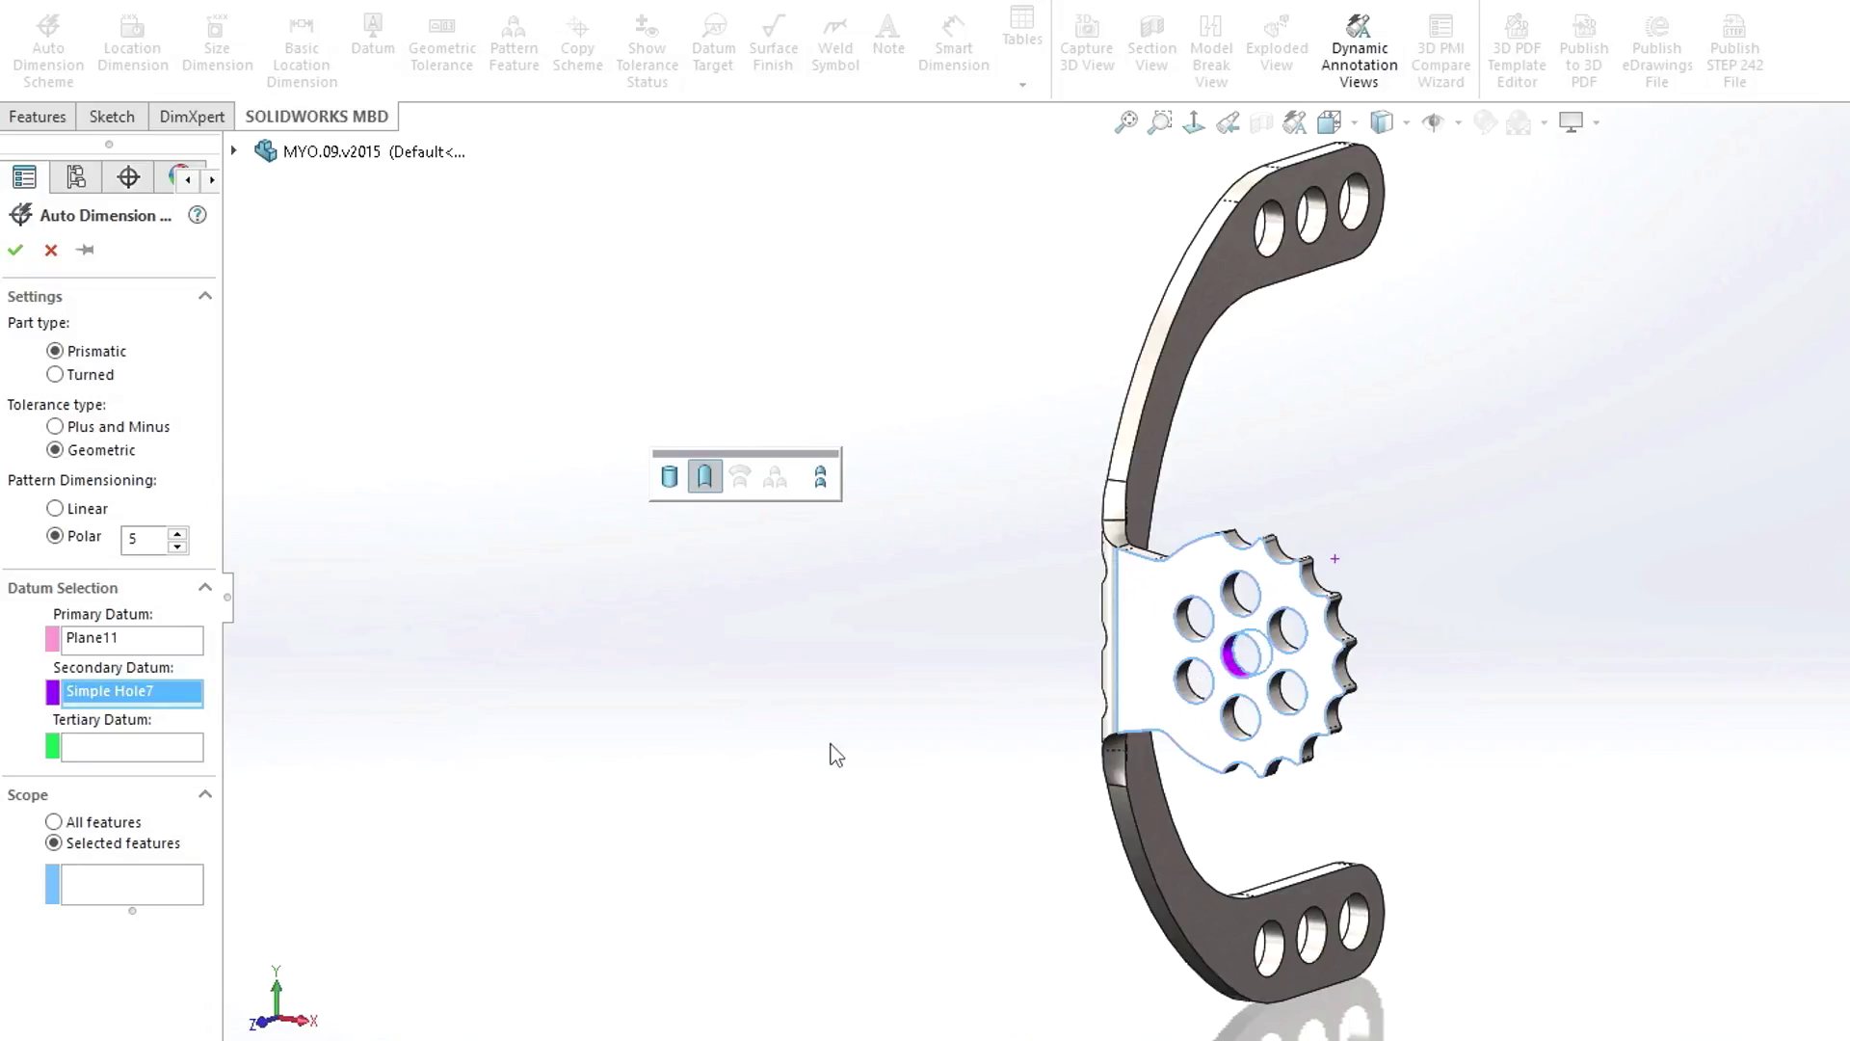
left_click(185, 892)
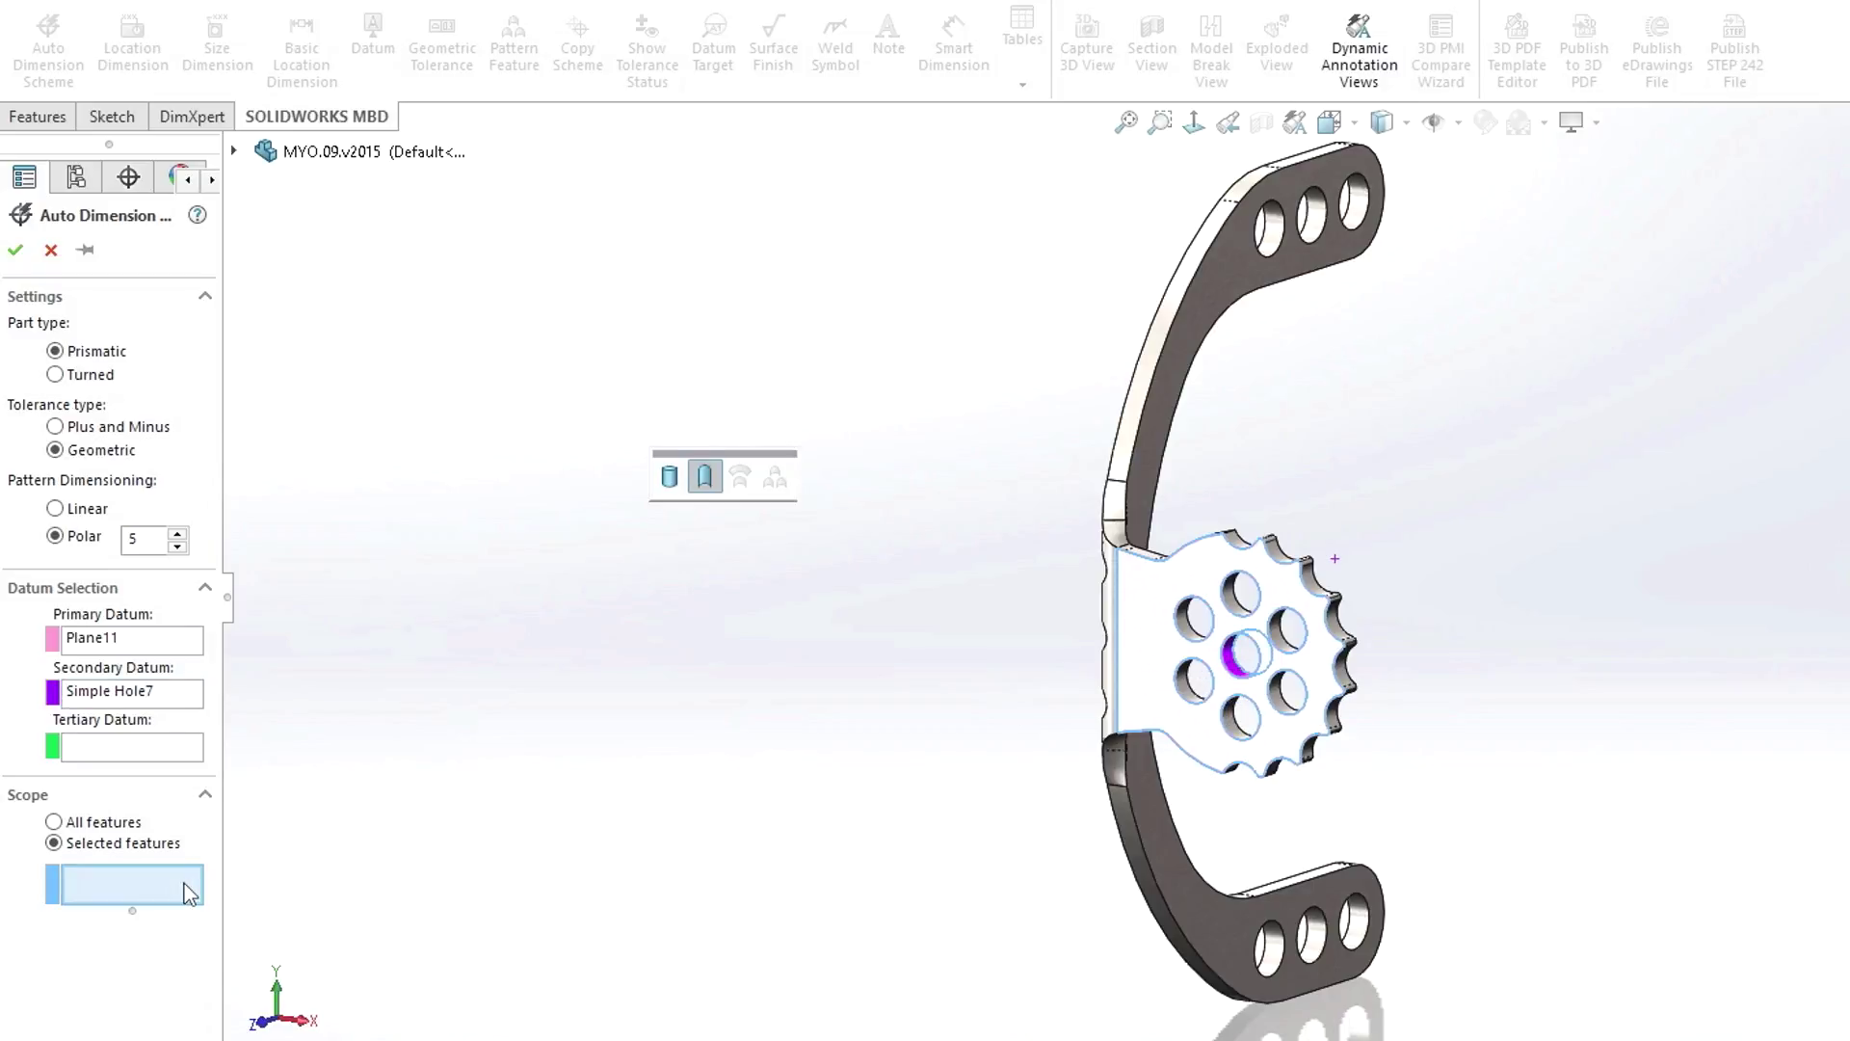
left_click(1185, 641)
right_click(921, 629)
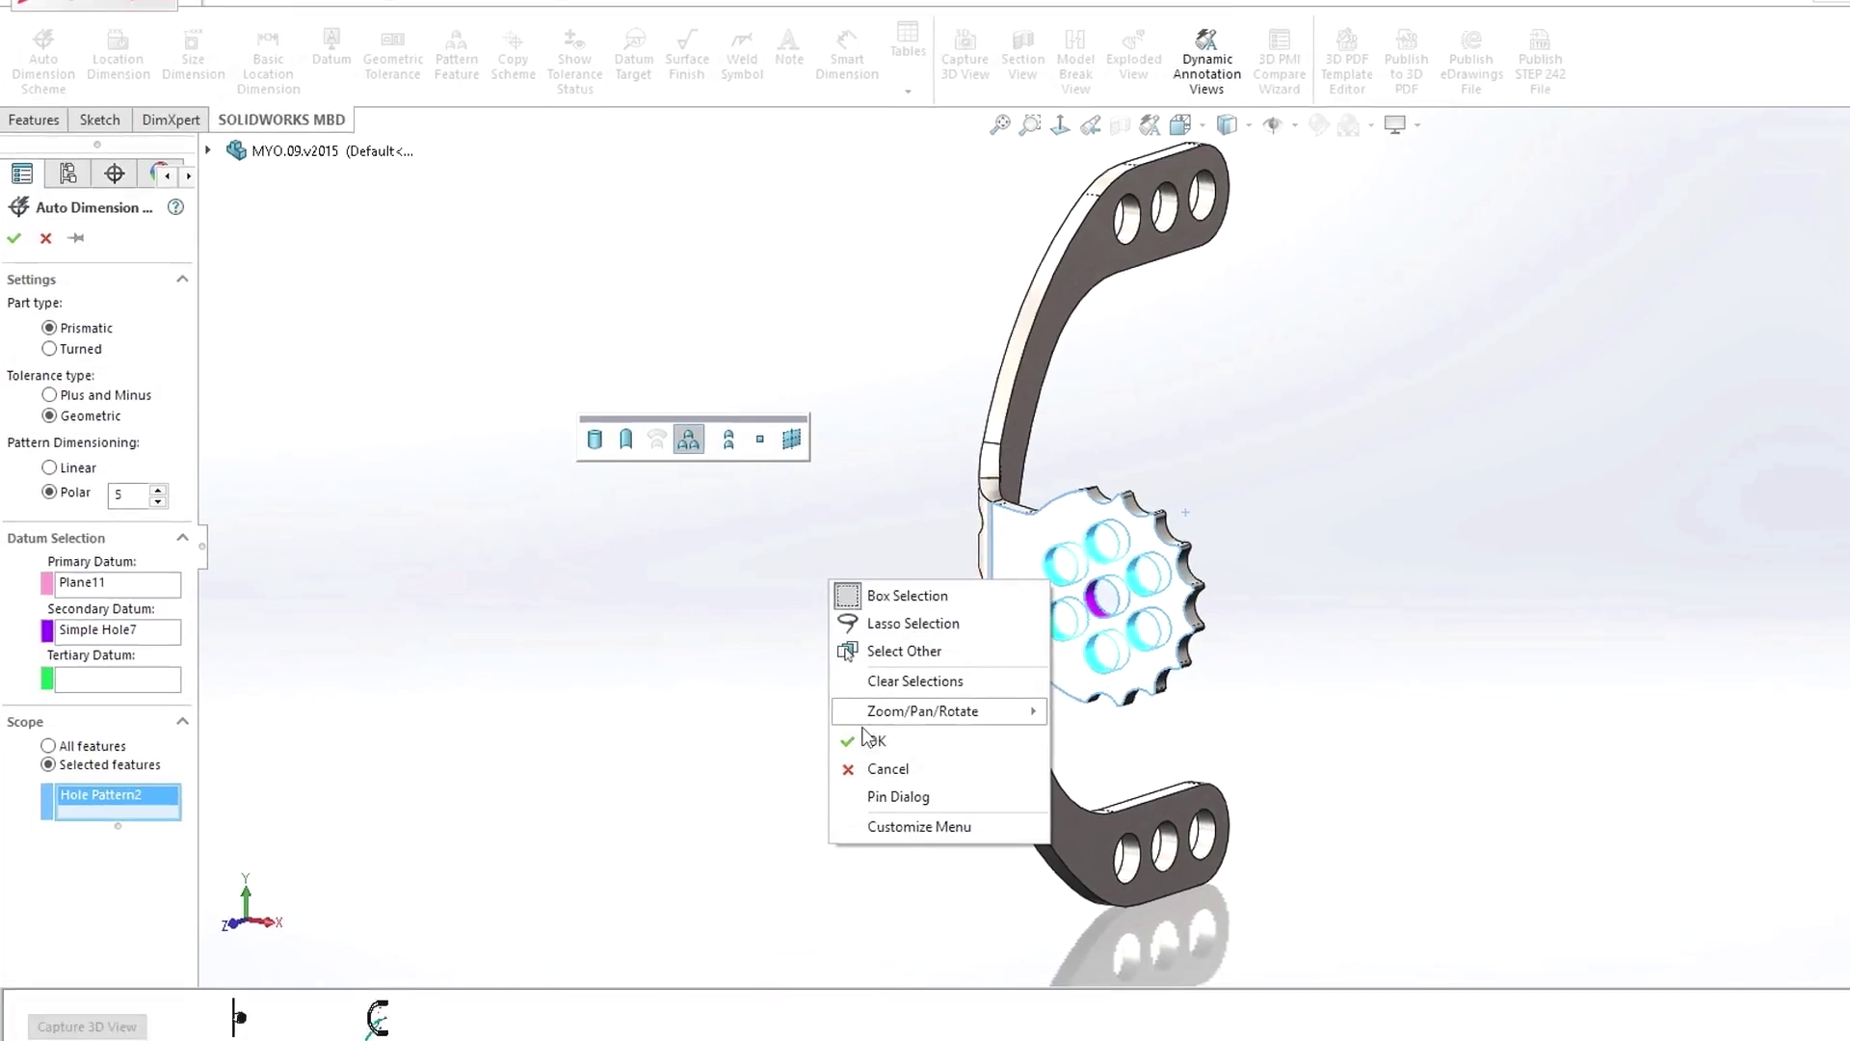
left_click(725, 641)
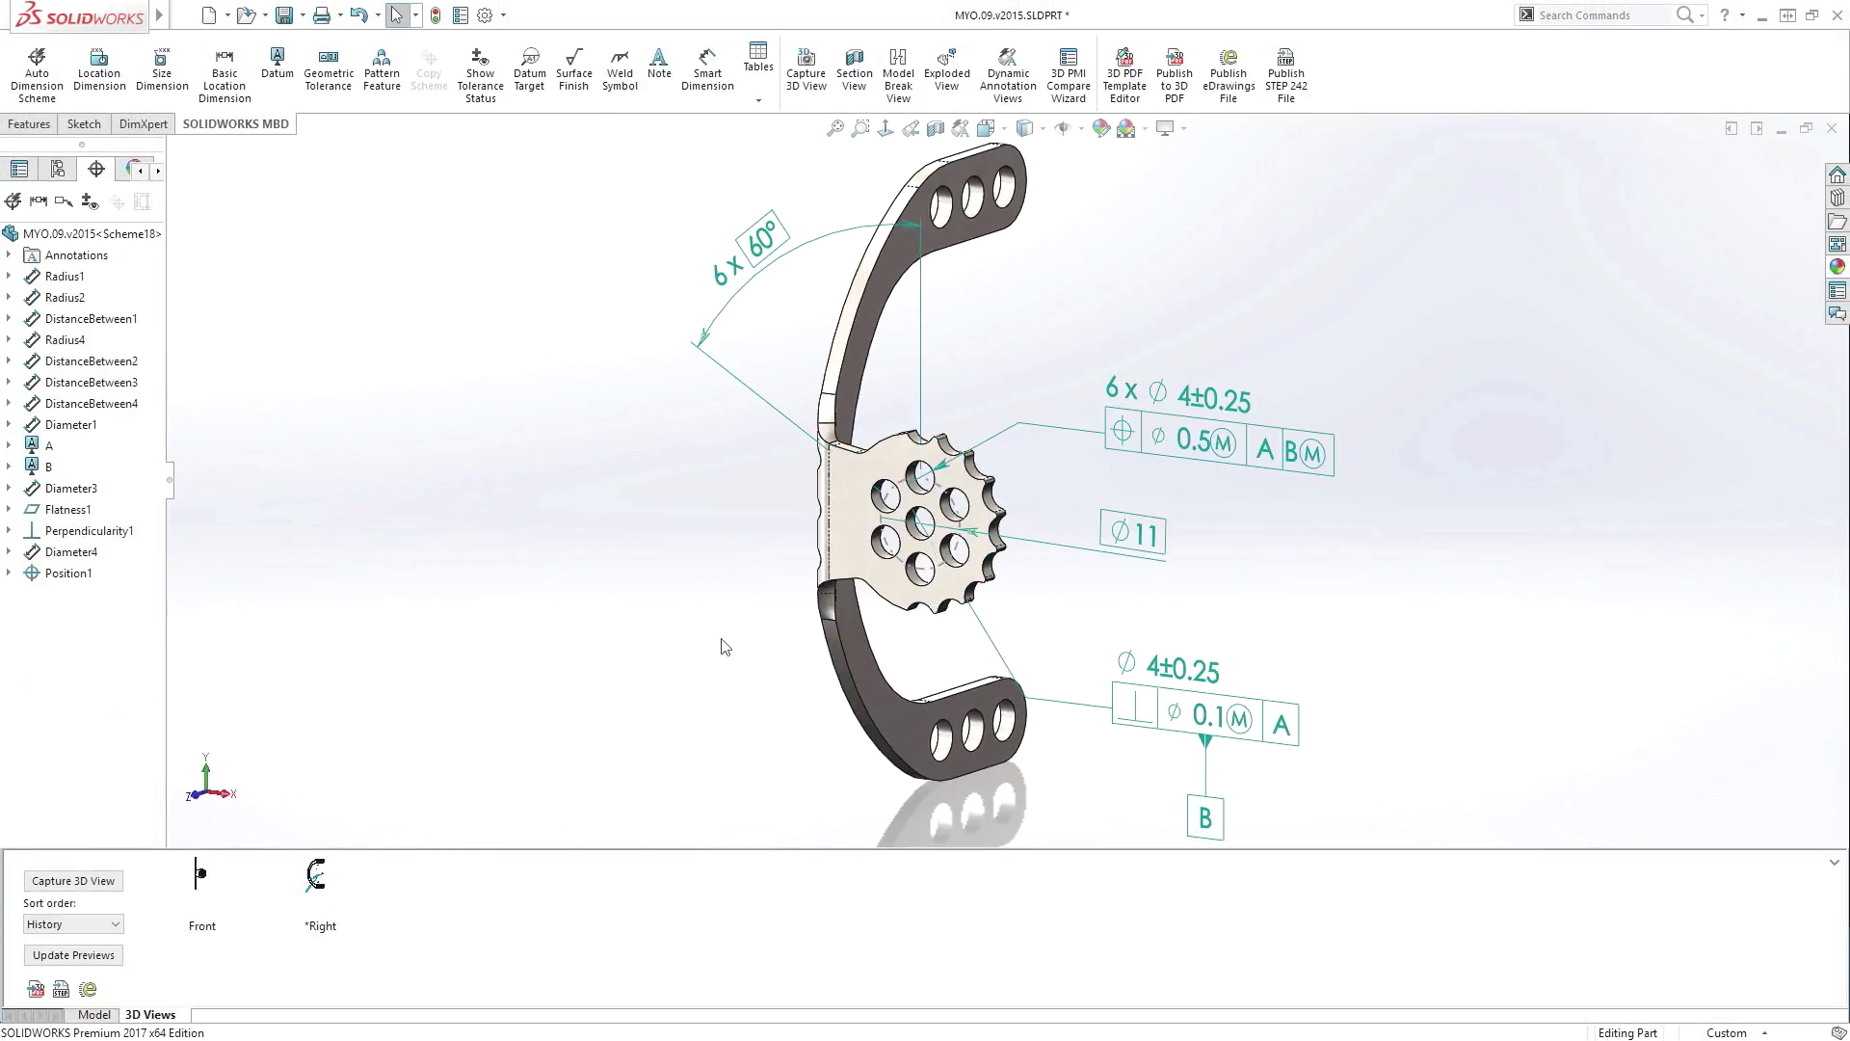
double_click(200, 872)
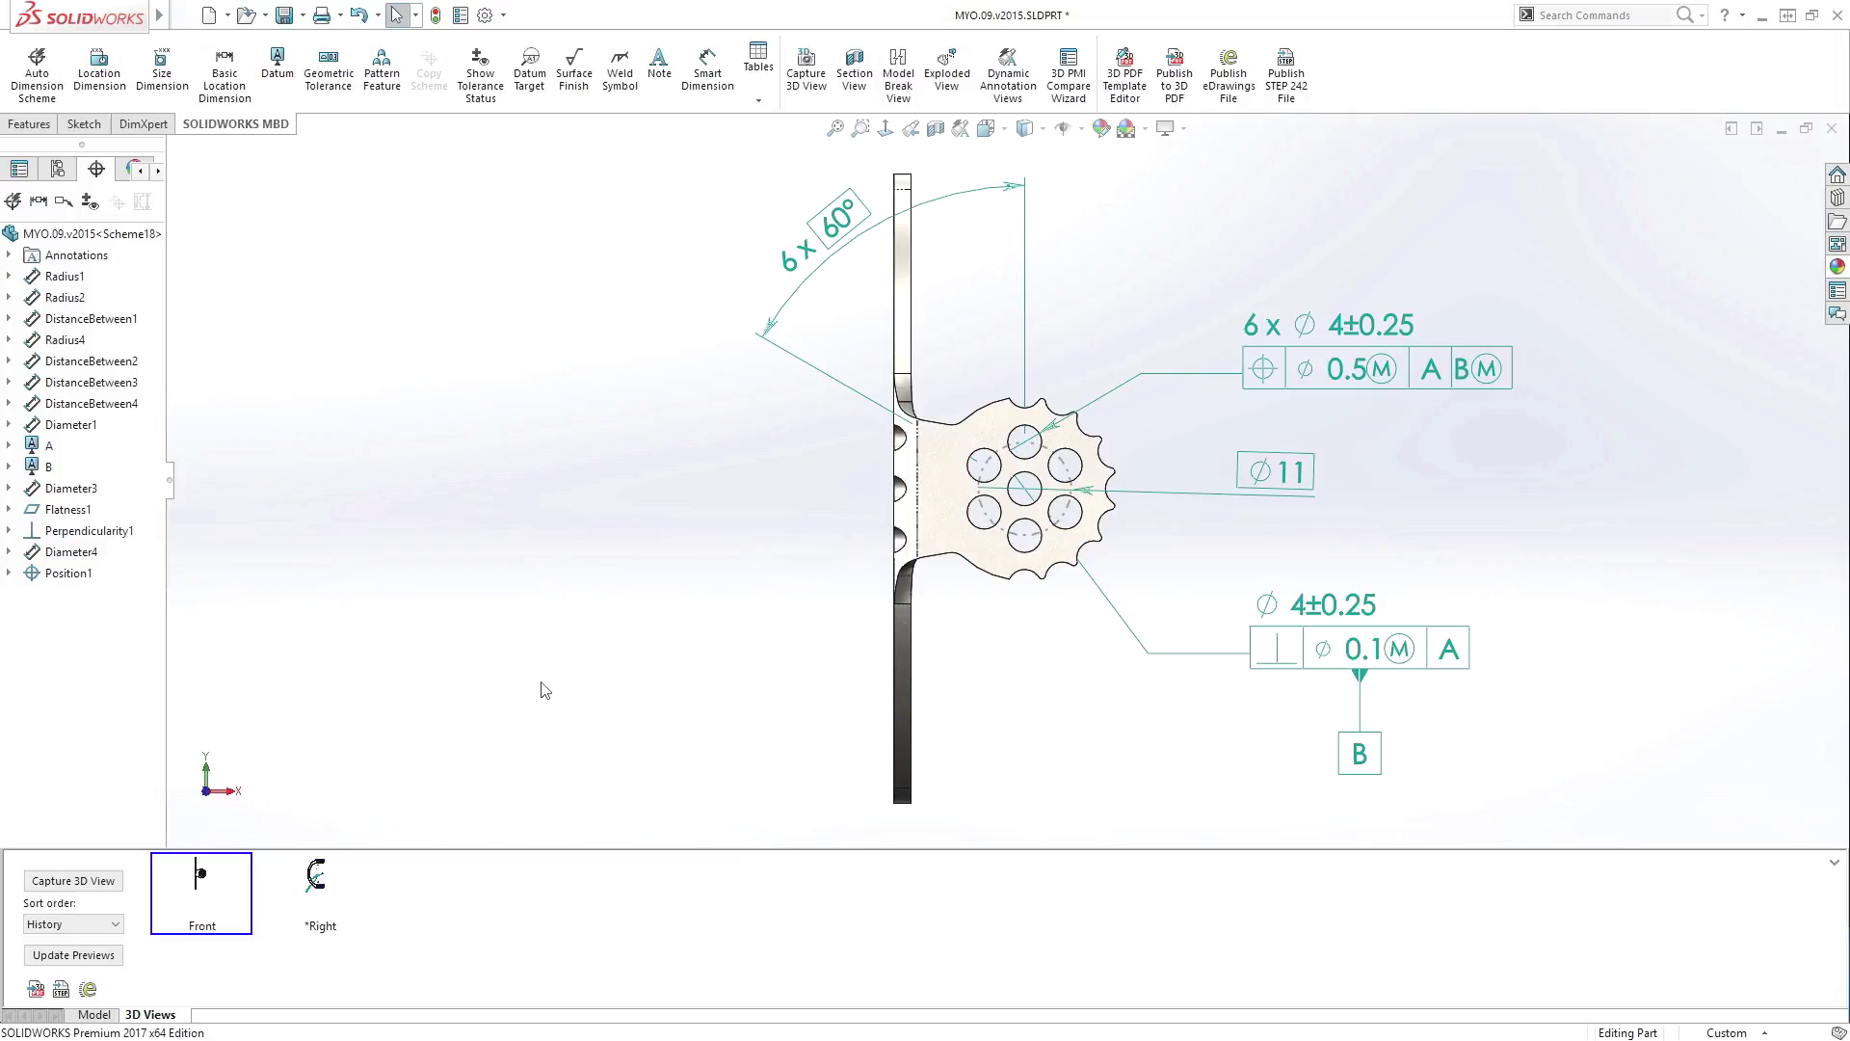
Step: Start Publish to 3D PDF for the annotated bracket
left_click(1171, 84)
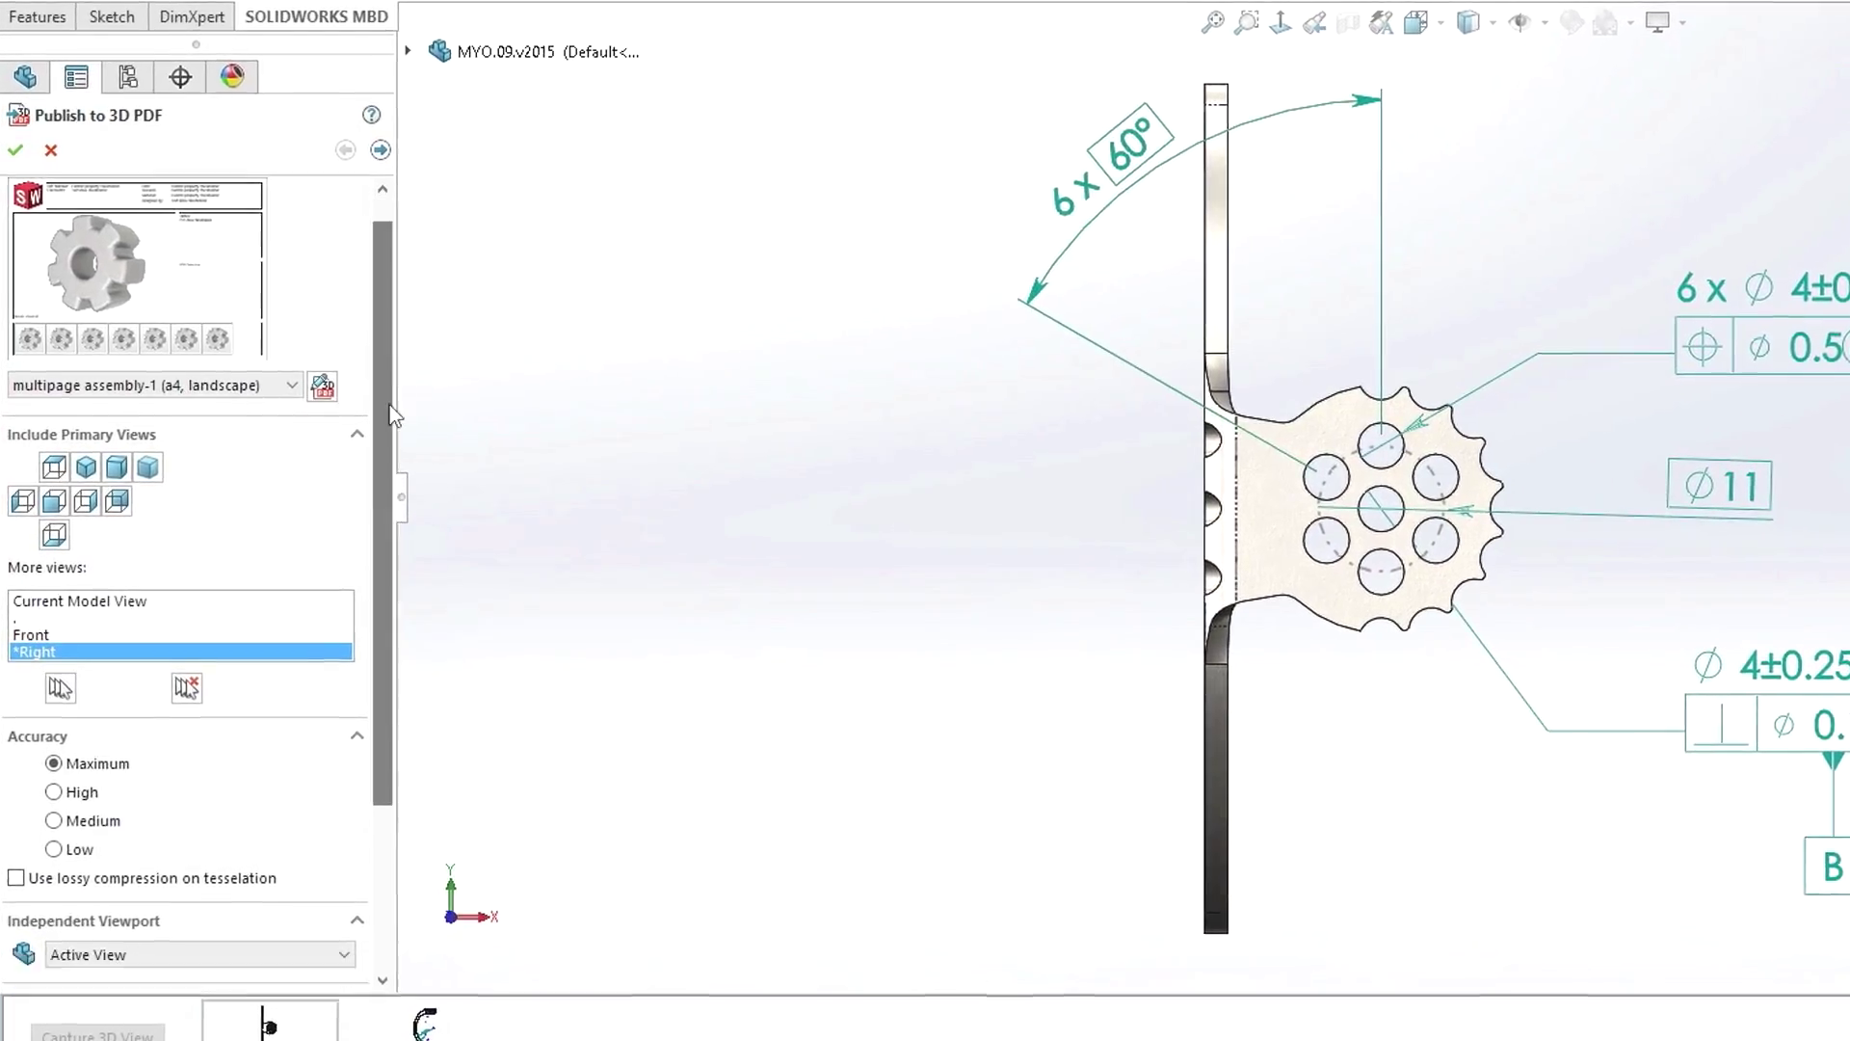
scroll(391, 637, "down", 5)
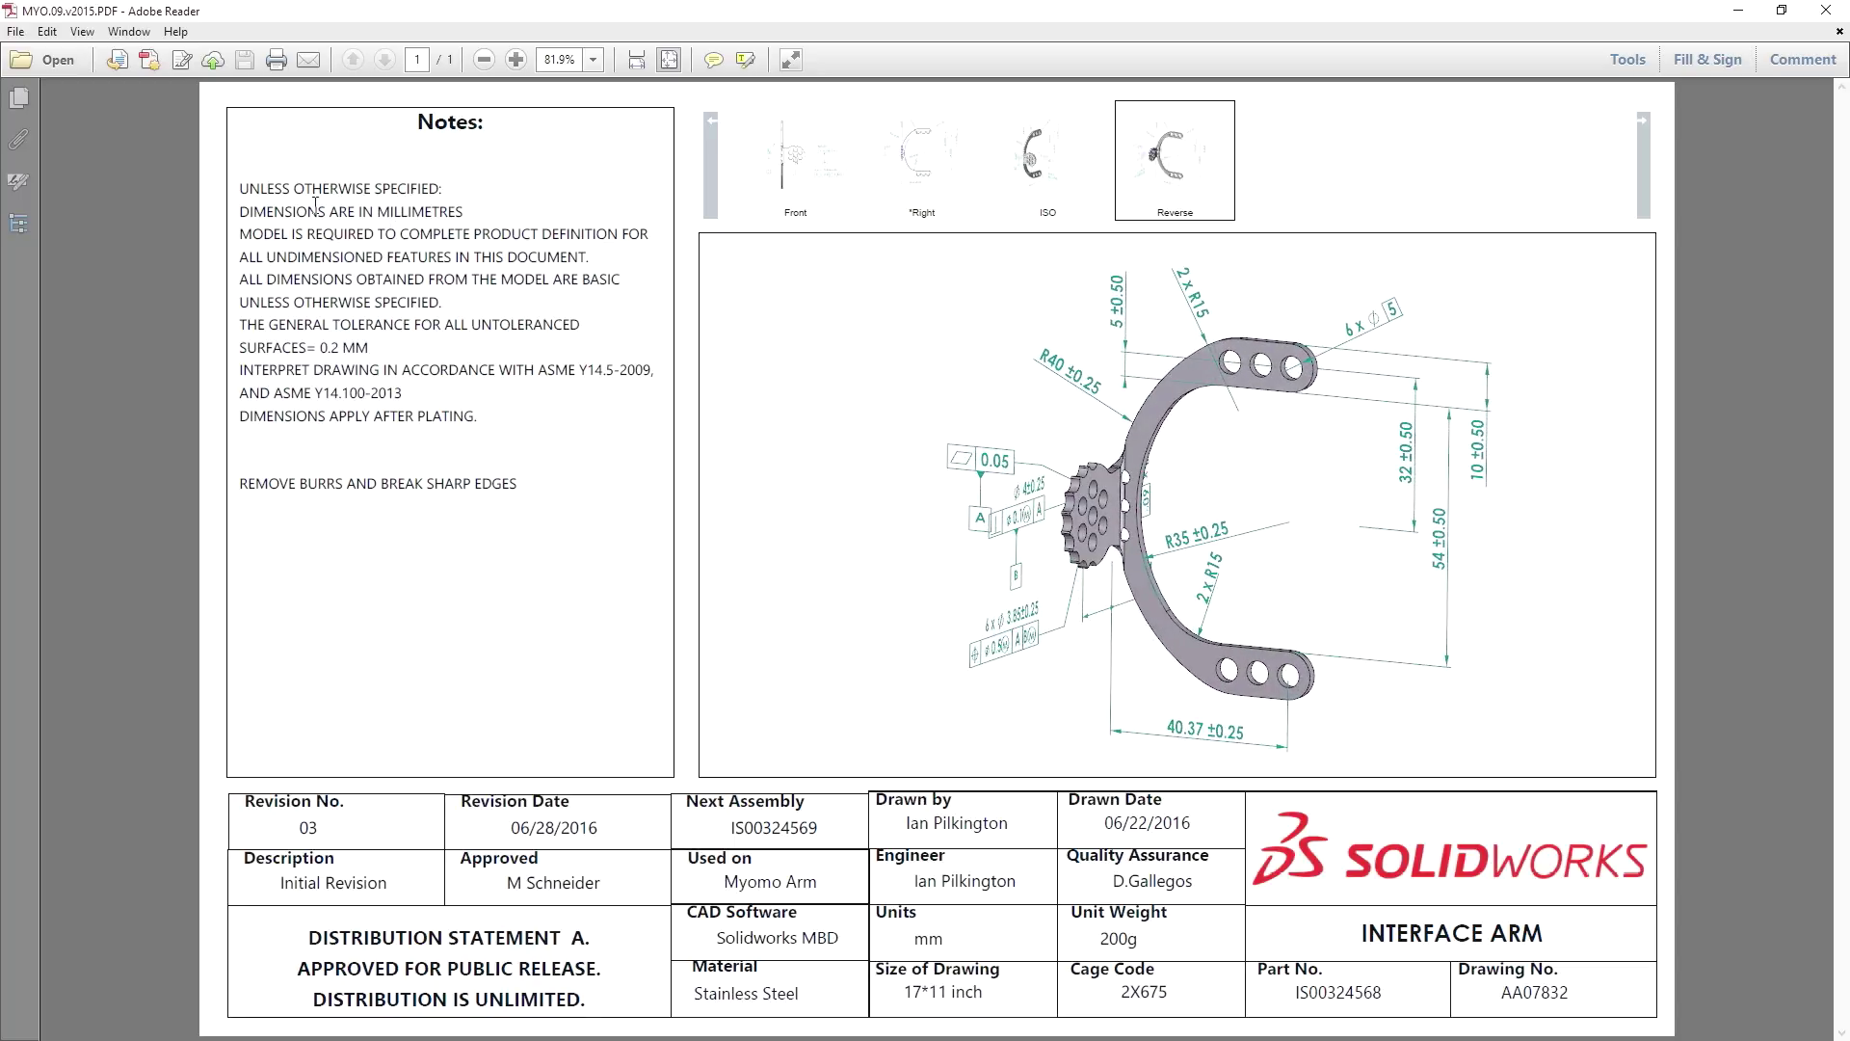
Step: List the PDF's attached material spec document and STEP file
left_click(29, 143)
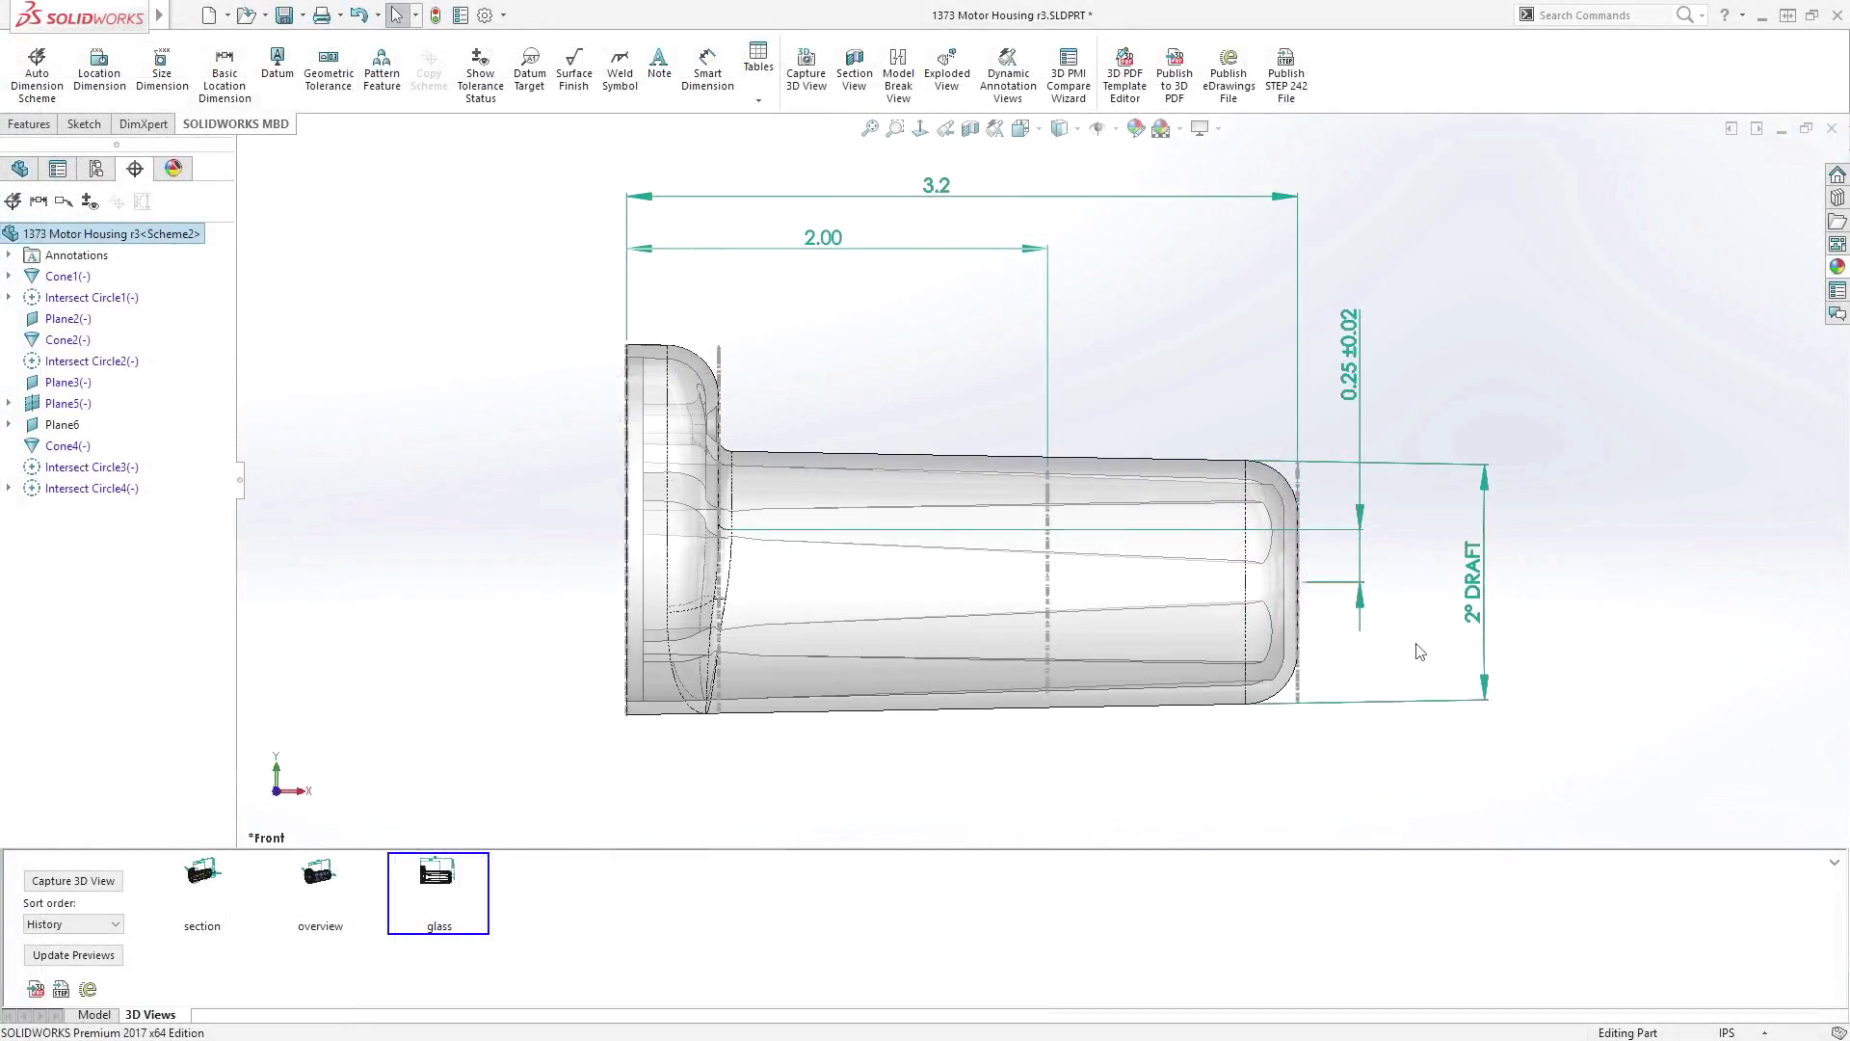
Step: Review the housing's 2° draft and Ø1.76 DFT dimensions in the saved section view
left_click(1490, 607)
mouse_move(974, 567)
middle_mouse_down()
mouse_move(1099, 628)
mouse_move(1029, 666)
middle_mouse_up()
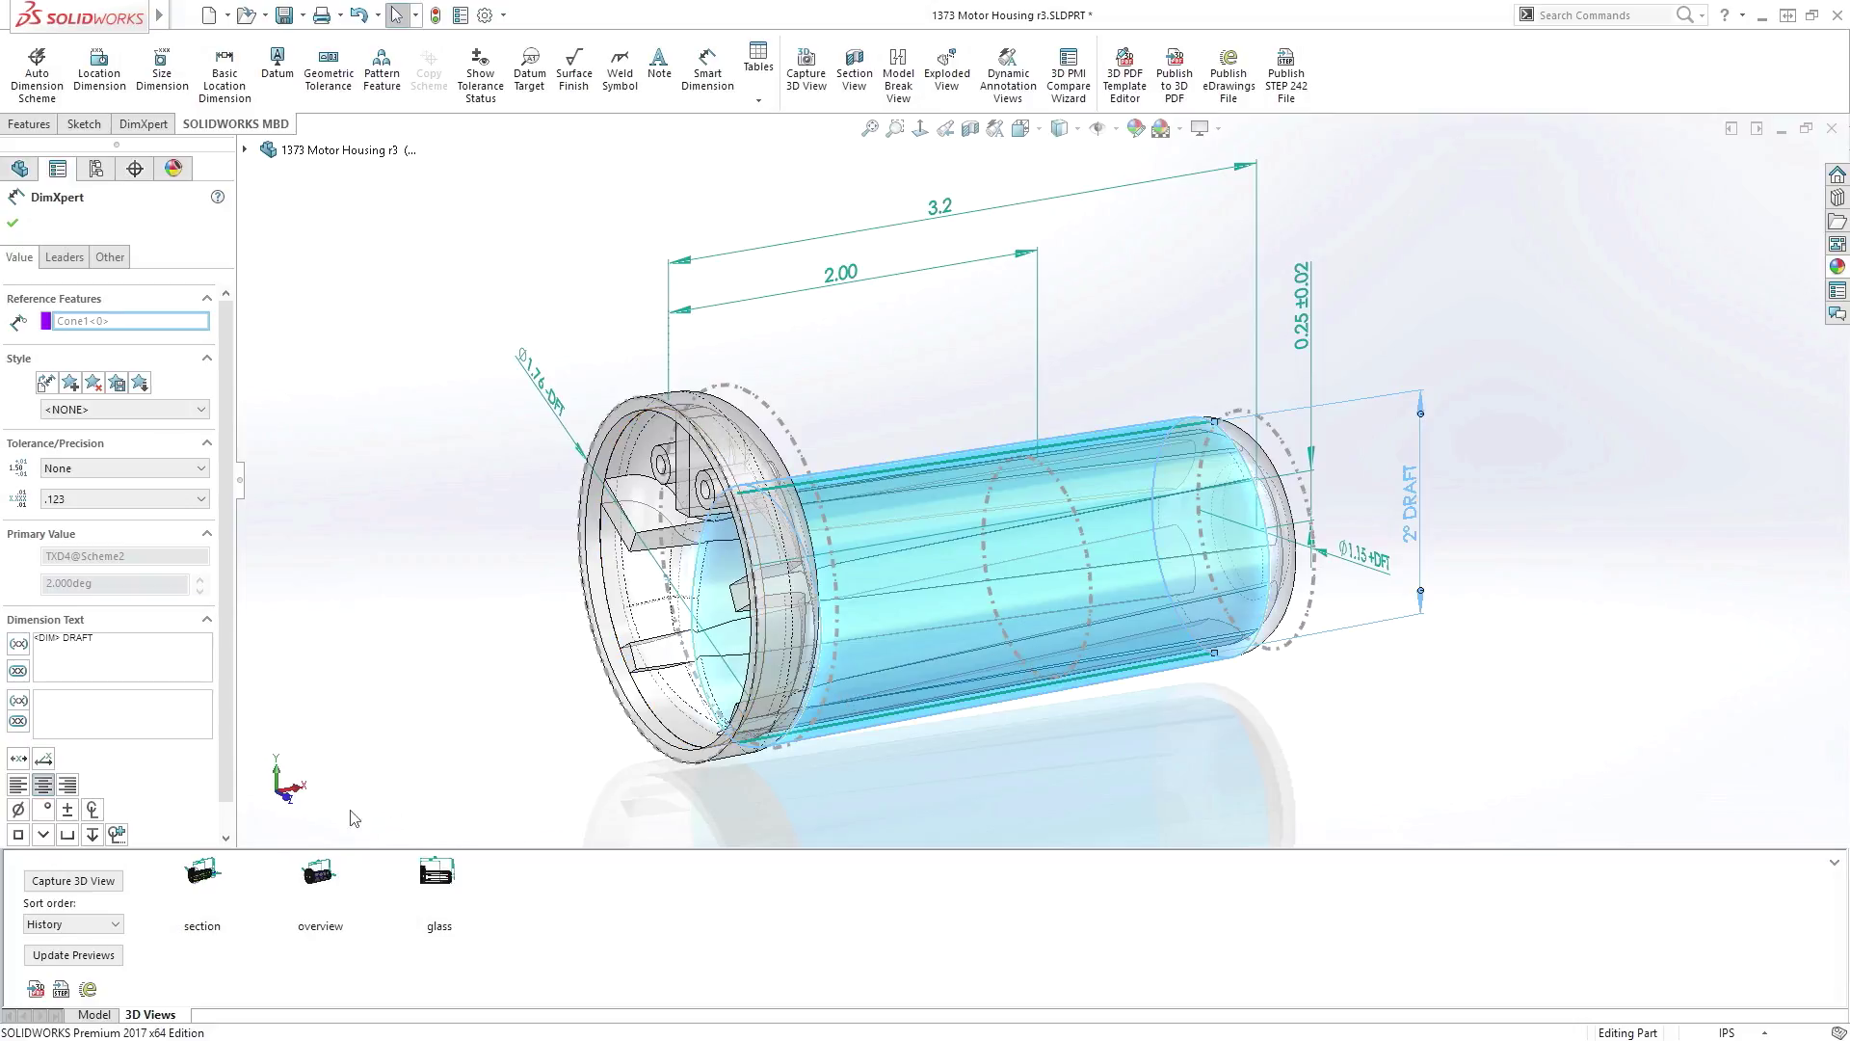
double_click(202, 874)
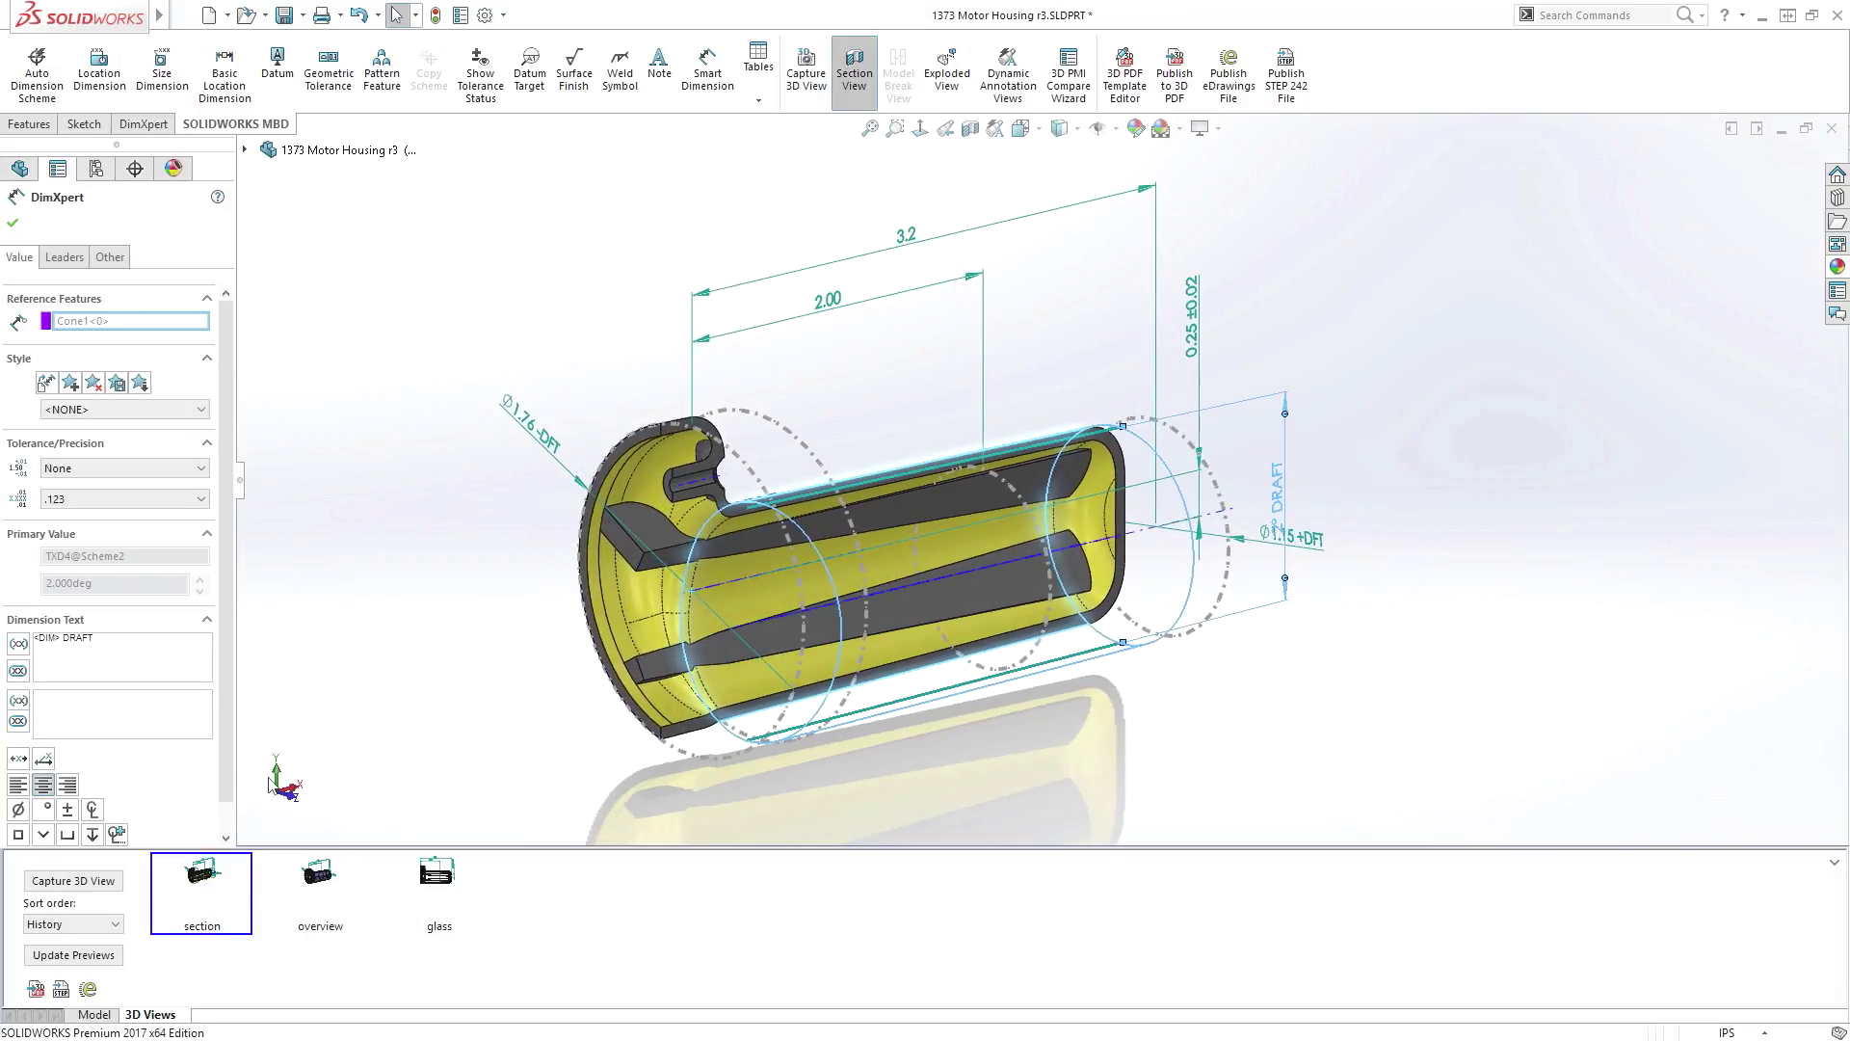
left_click(551, 453)
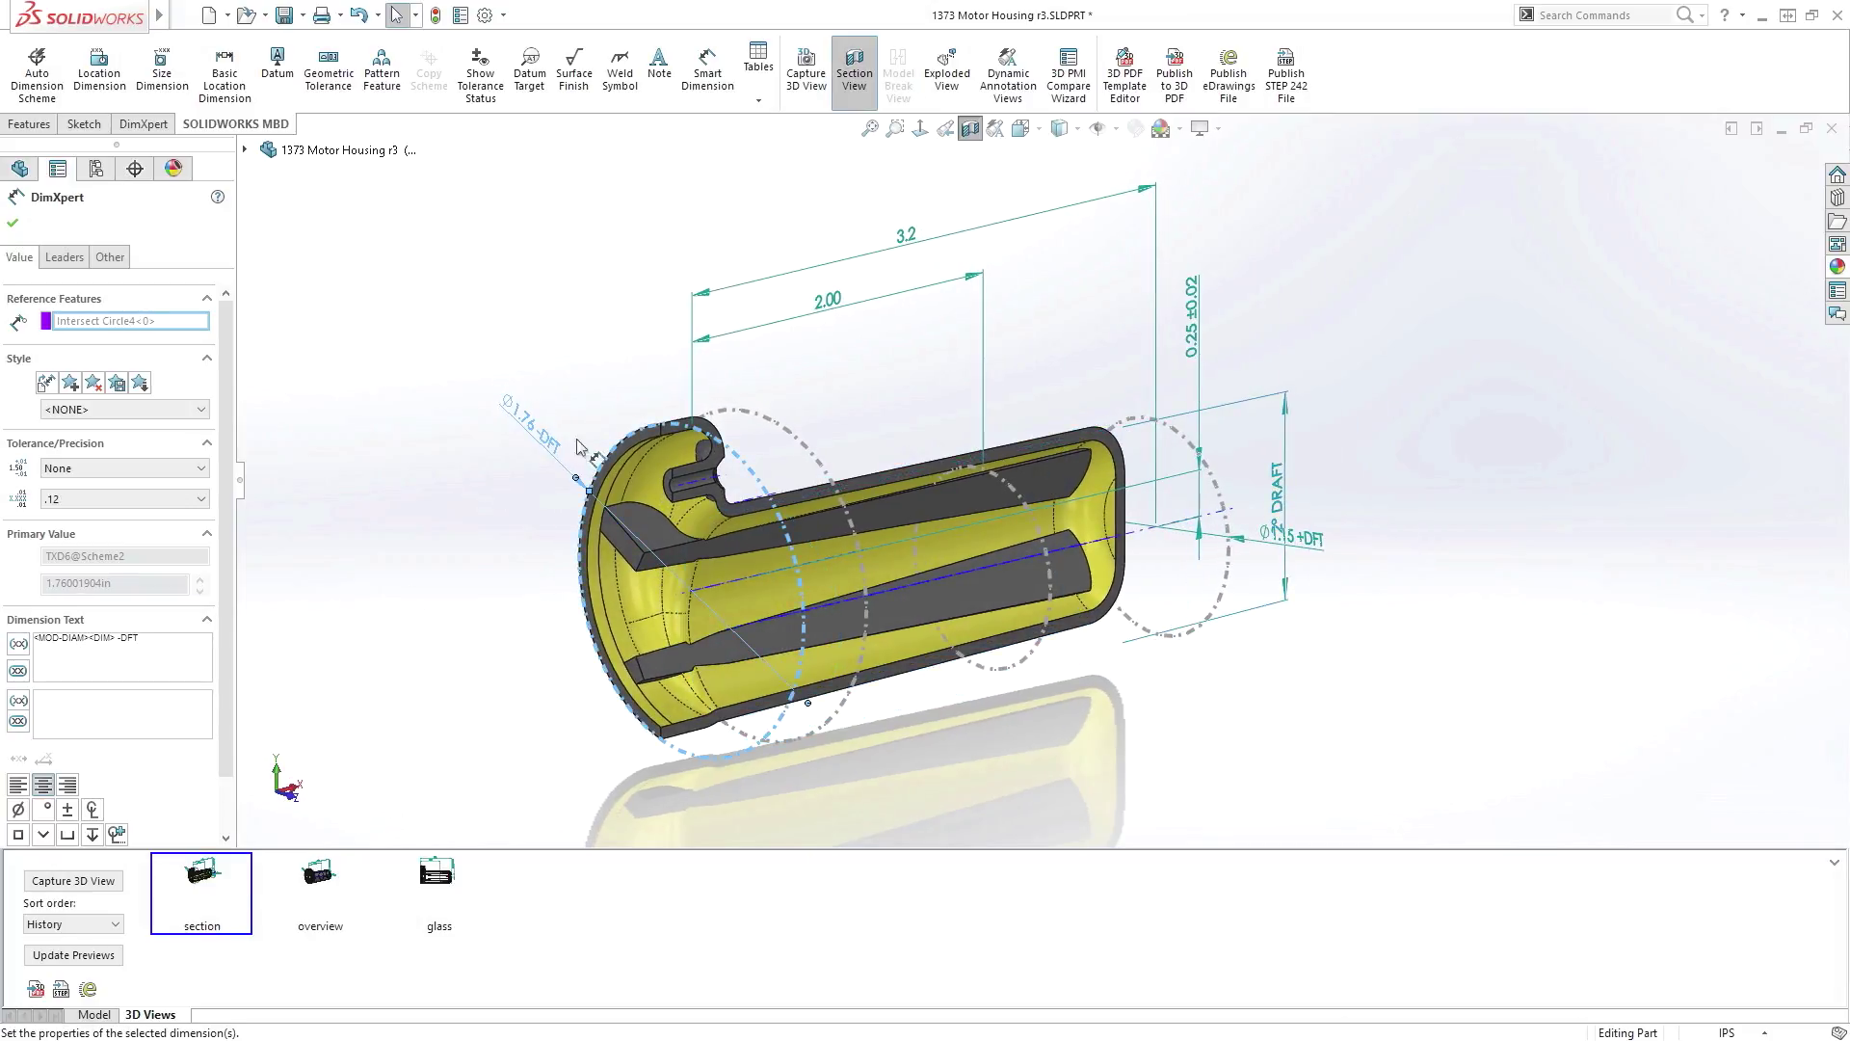
middle_click_drag(1324, 564, 1350, 541)
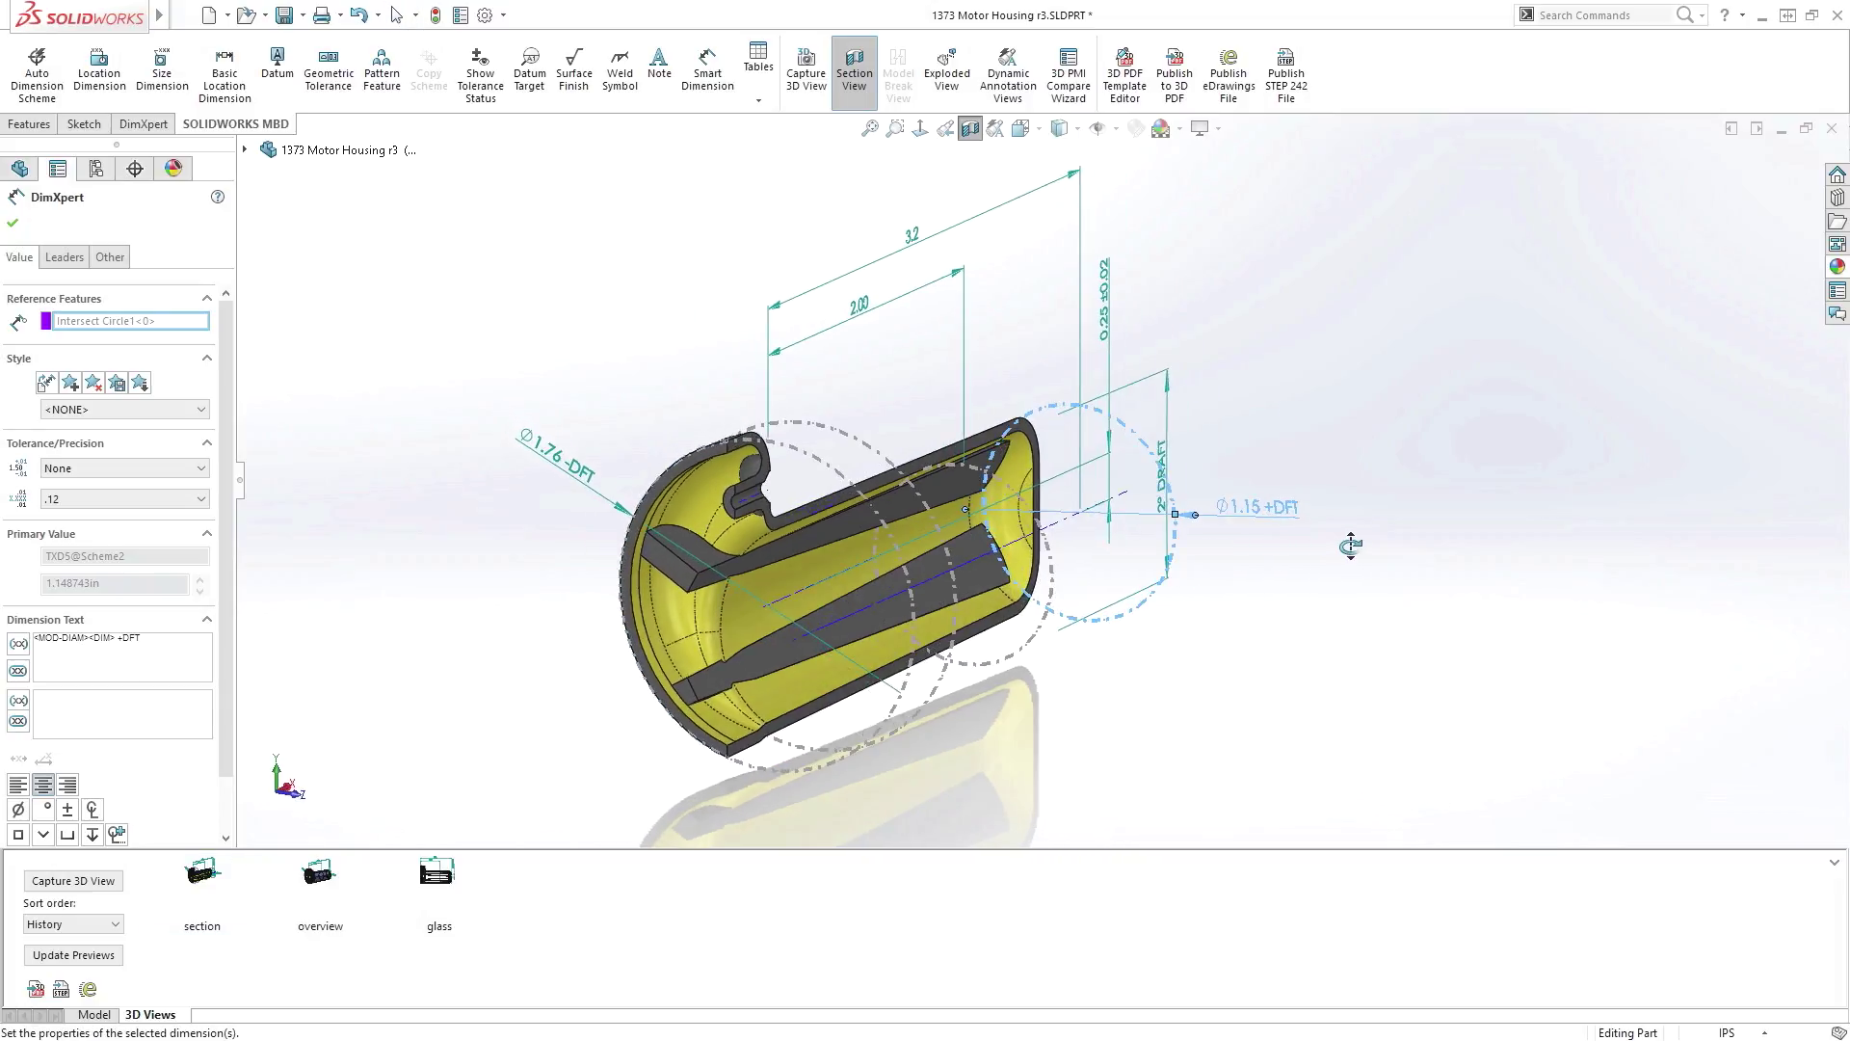
Step: Add a Ø0.85 size dimension to the section's inner circle
right_click(1345, 554)
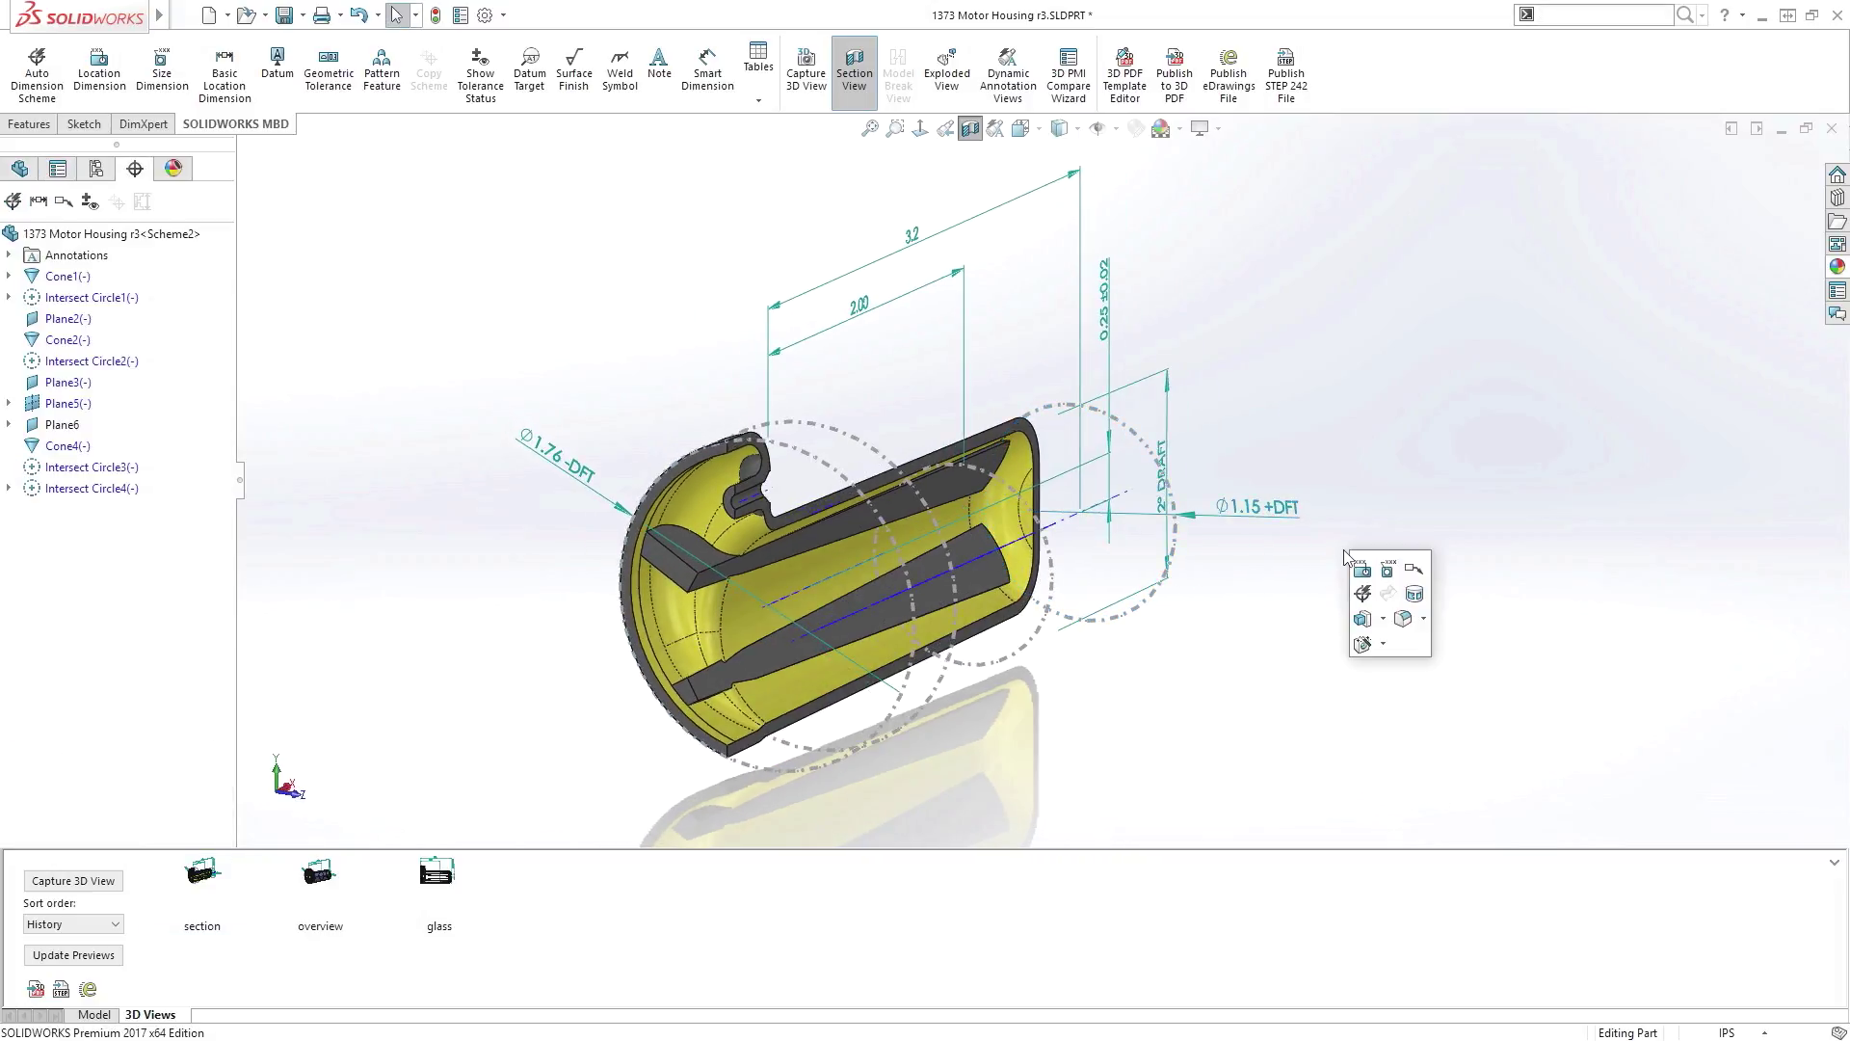
left_click(1388, 575)
left_click(1038, 649)
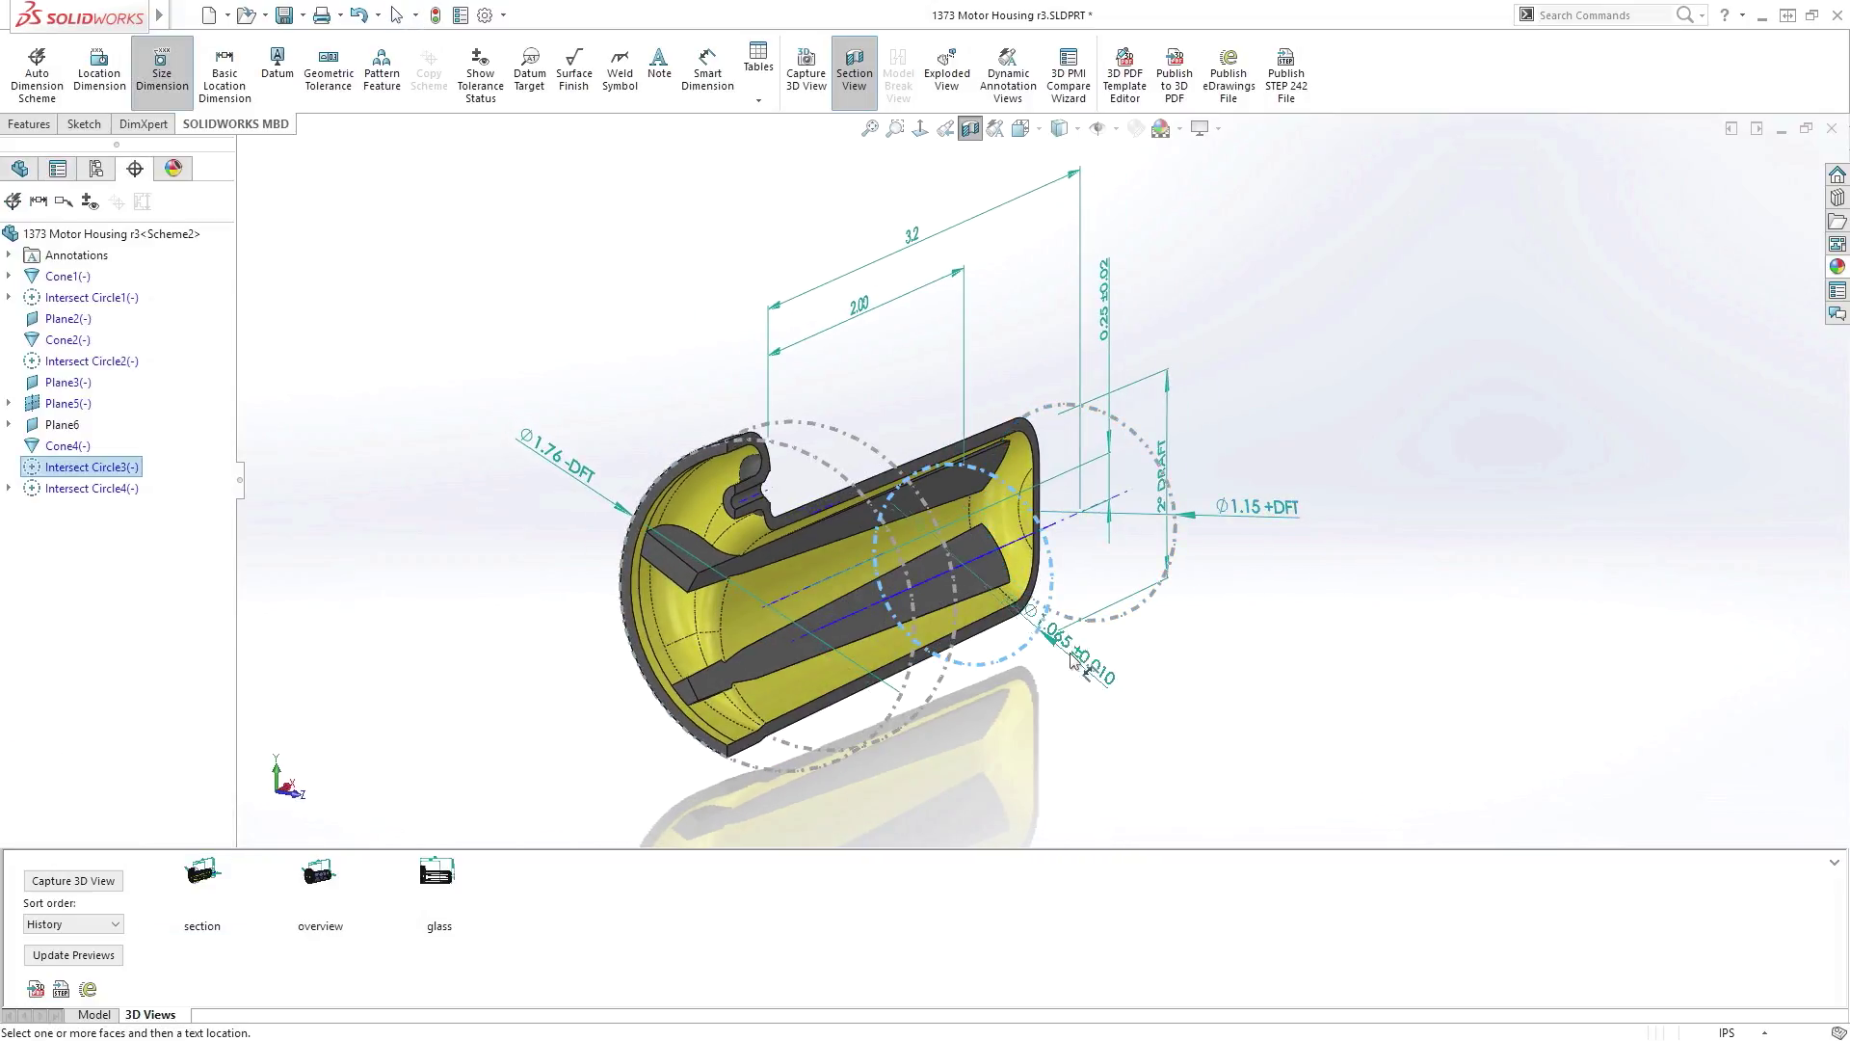
left_click(1194, 695)
middle_click_drag(1185, 699, 1116, 704)
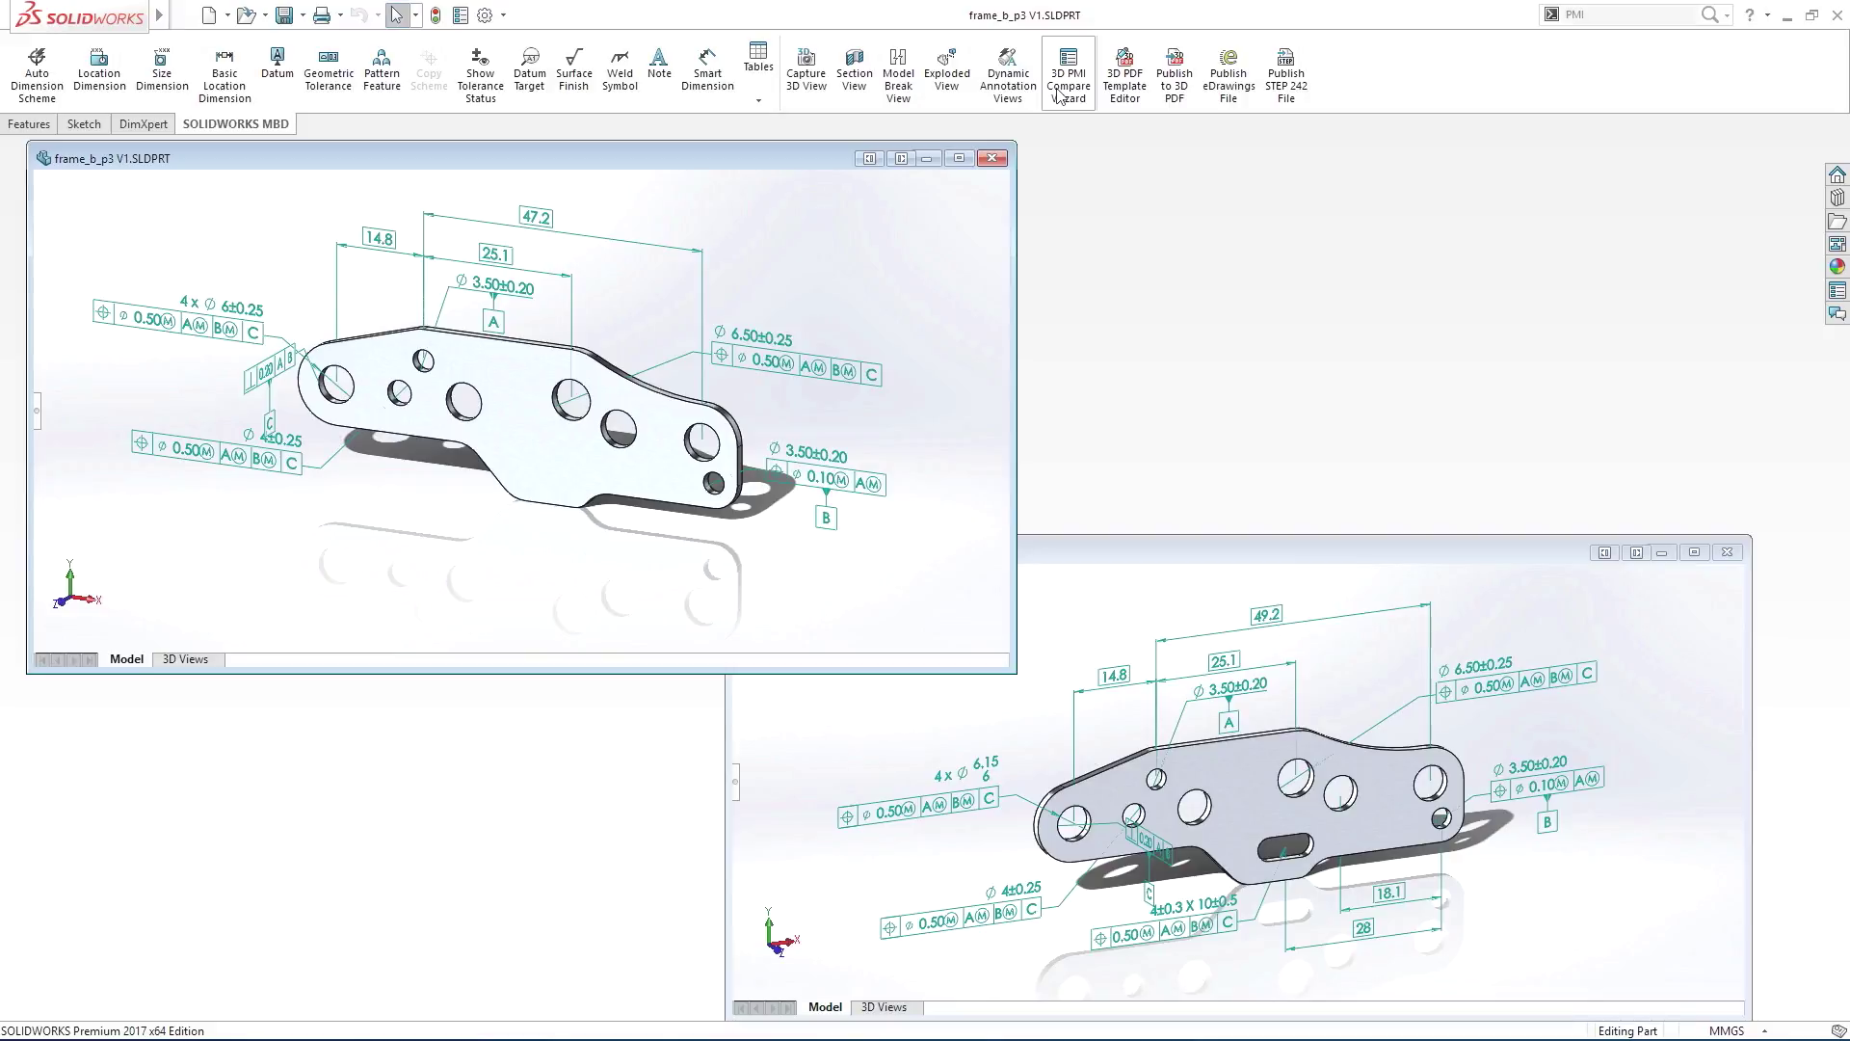
Step: Compare V1 and V2 PMI and review unique DistanceBetween7 and Position3
left_click(1068, 90)
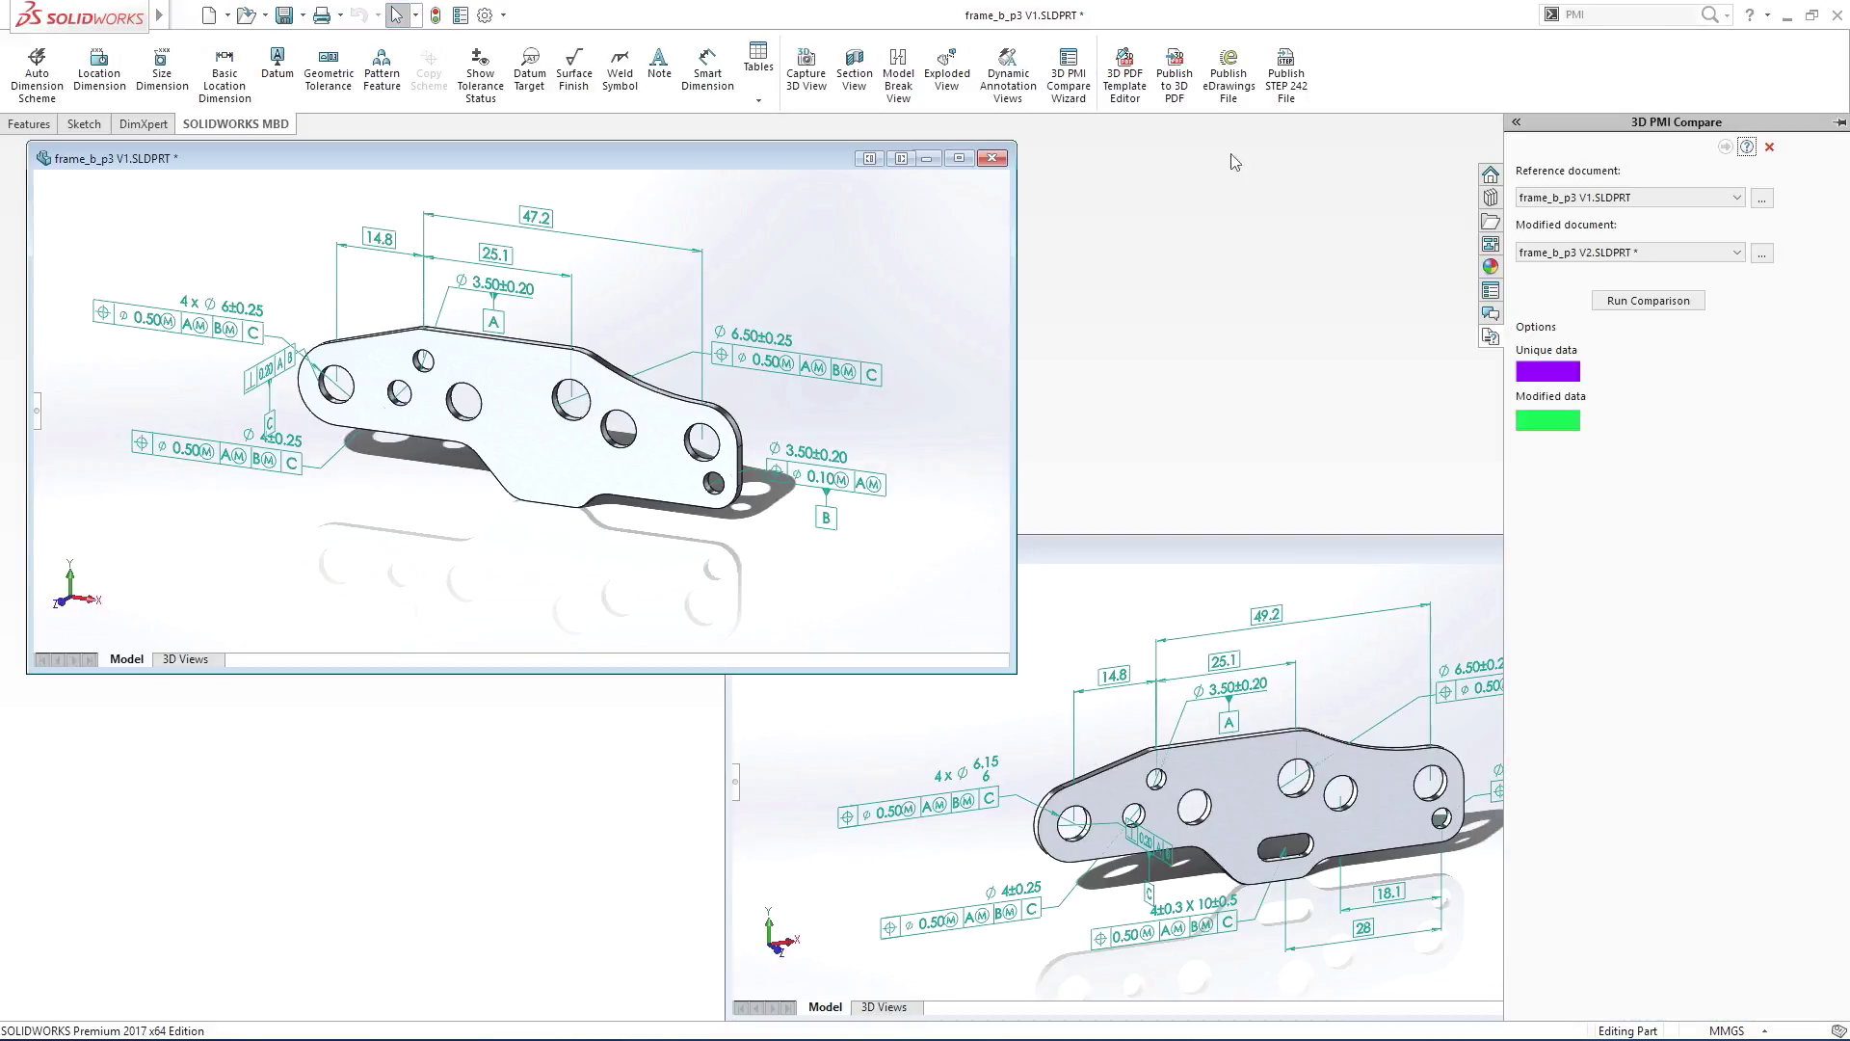
left_click(1628, 304)
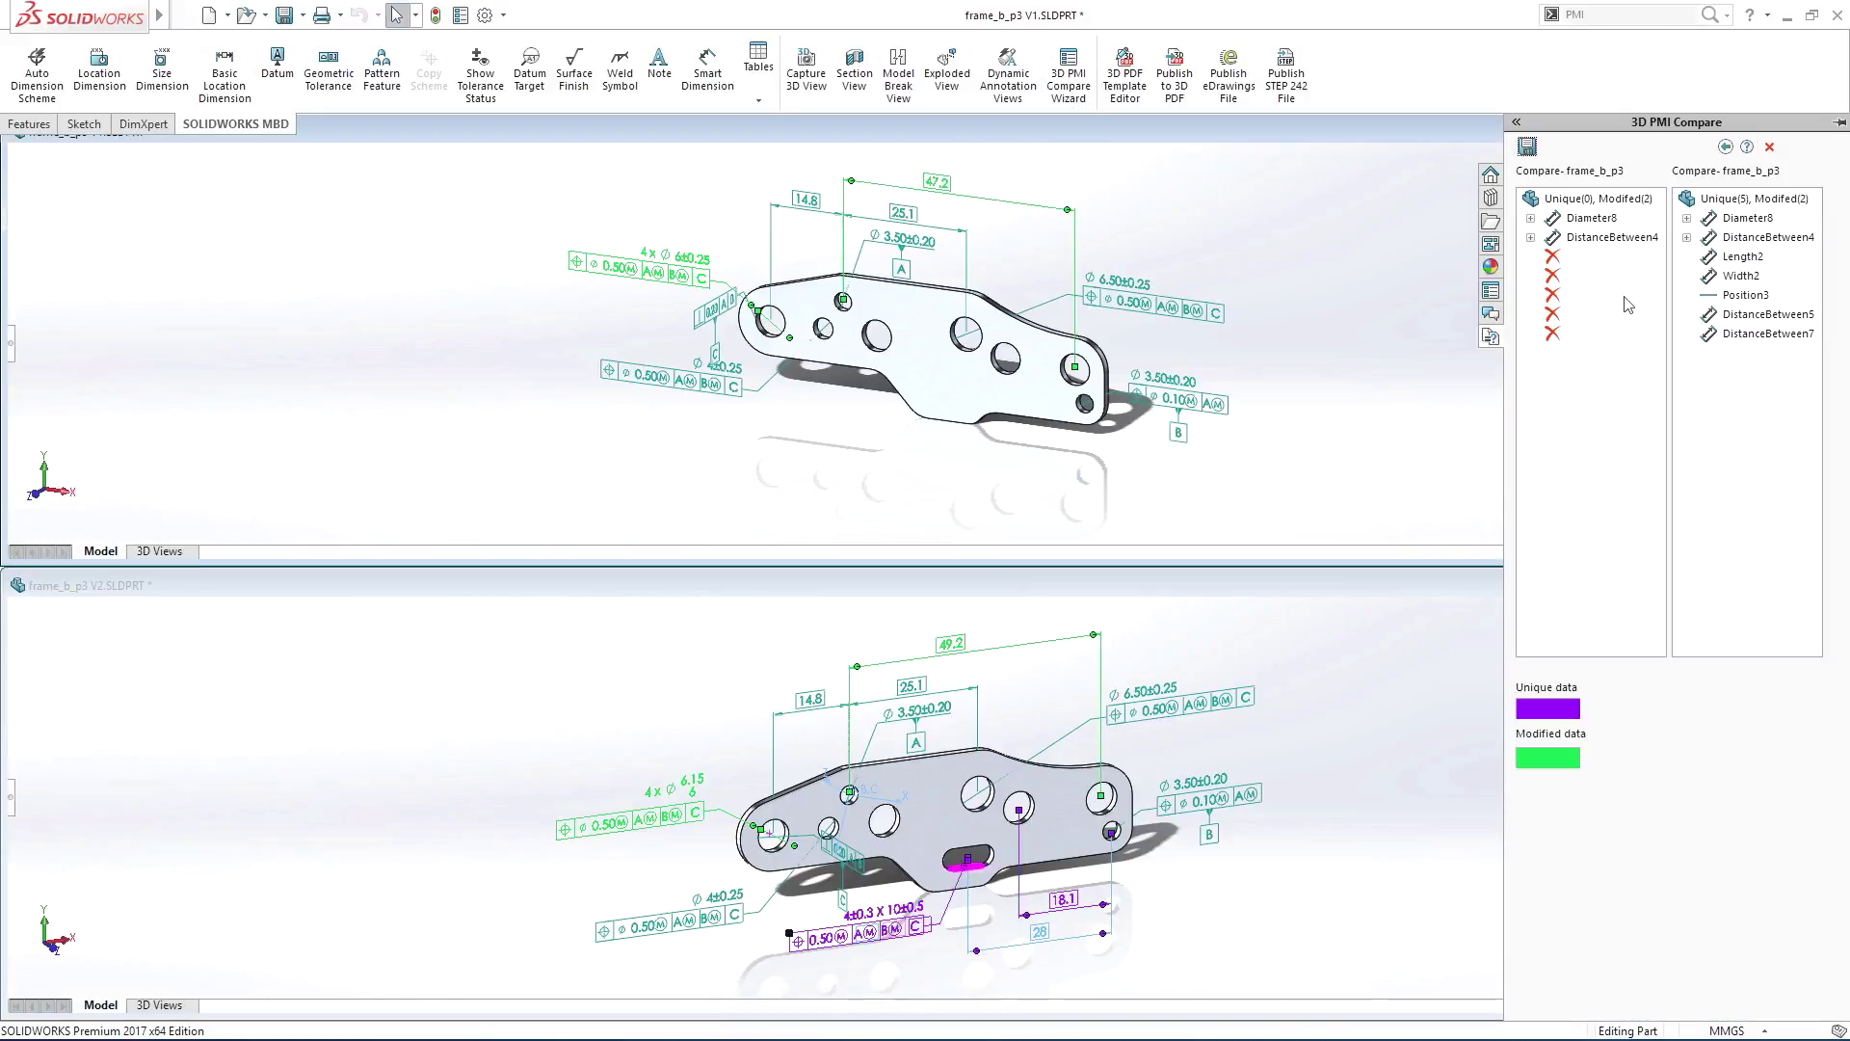
left_click(1708, 338)
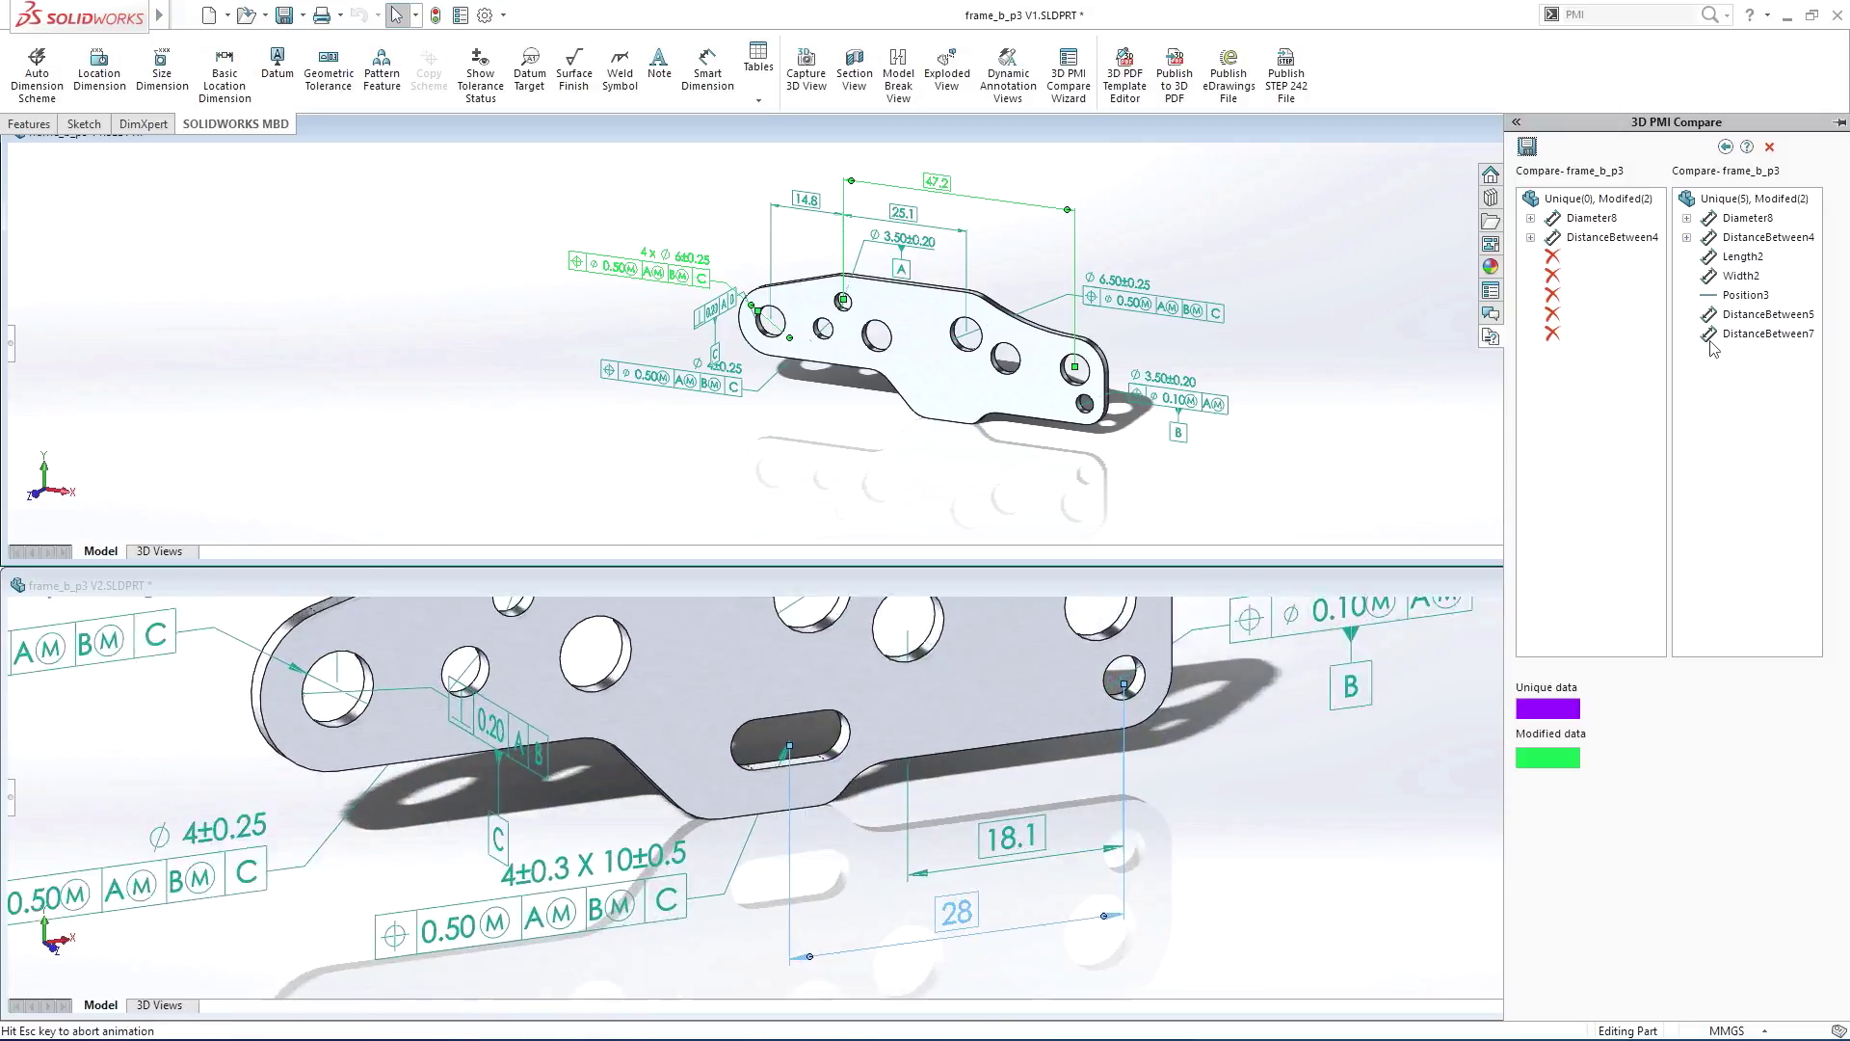
left_click(1718, 296)
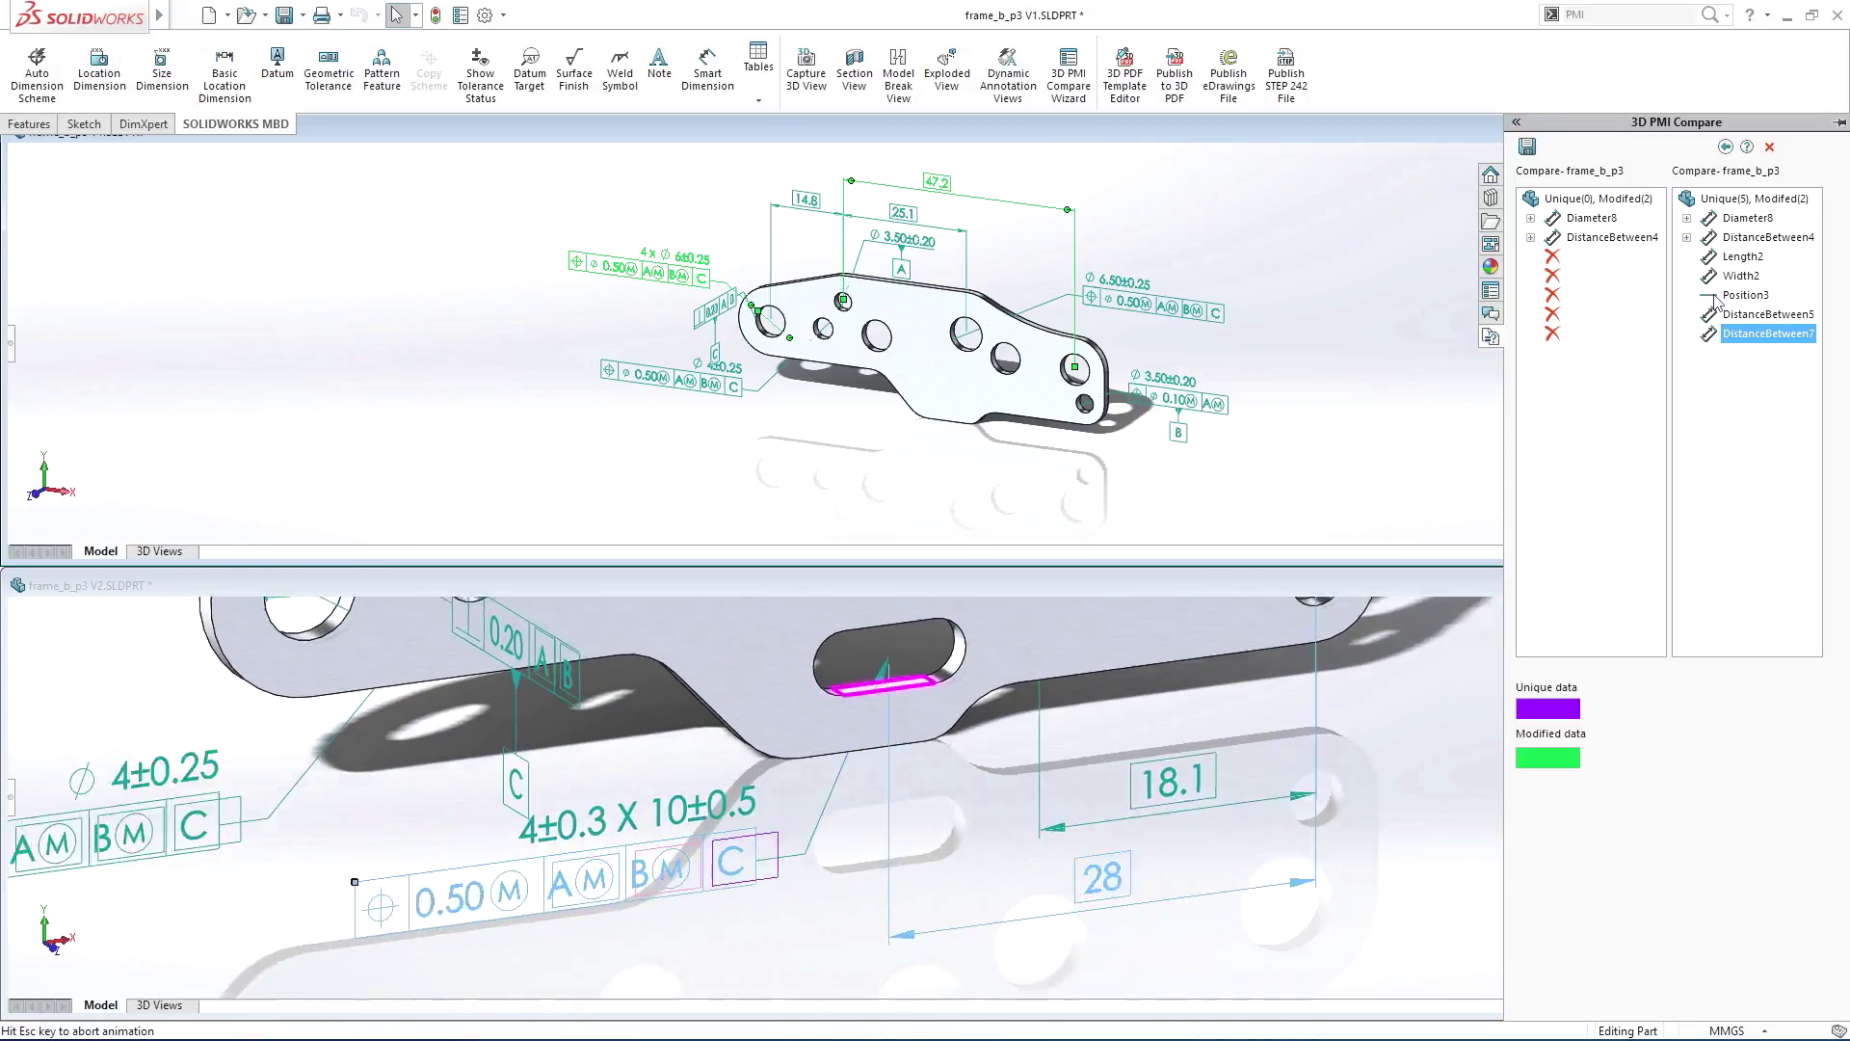
Step: Inspect modified DistanceBetween4 and Diameter8 on the reference and modified parts
left_click(1711, 240)
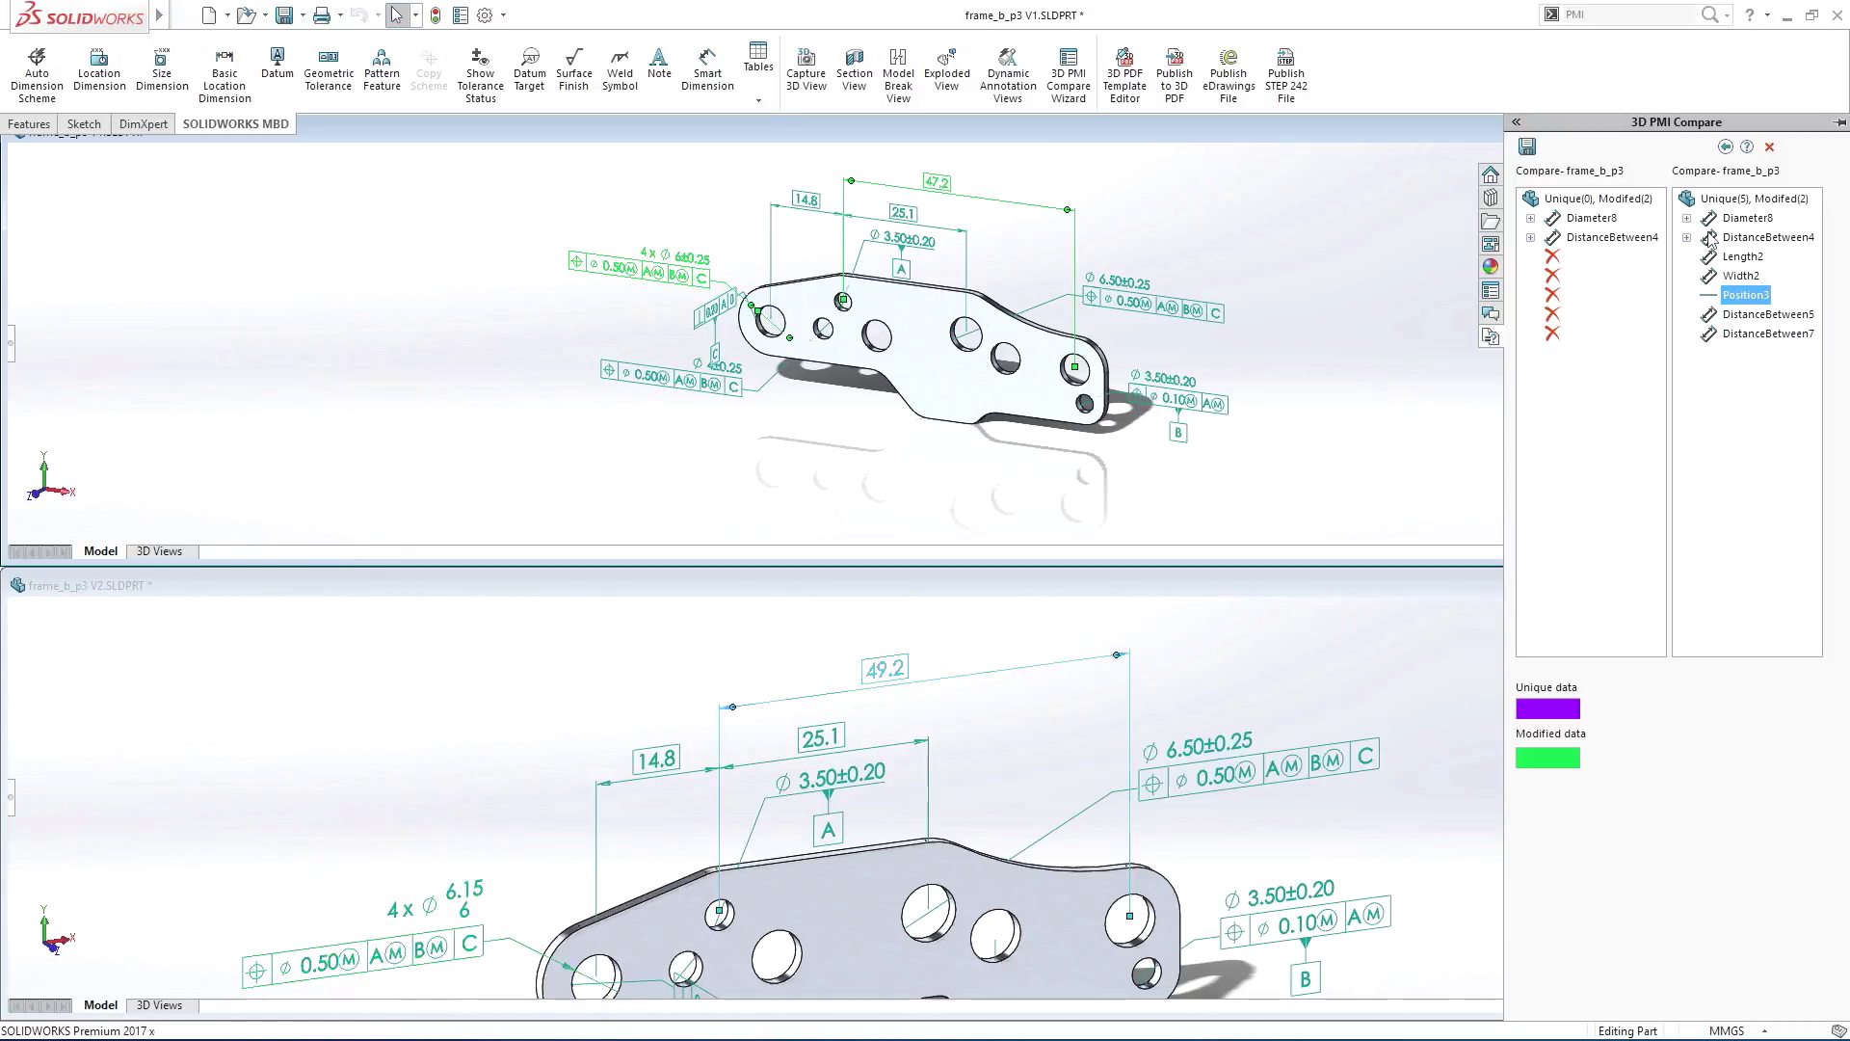
left_click(1600, 239)
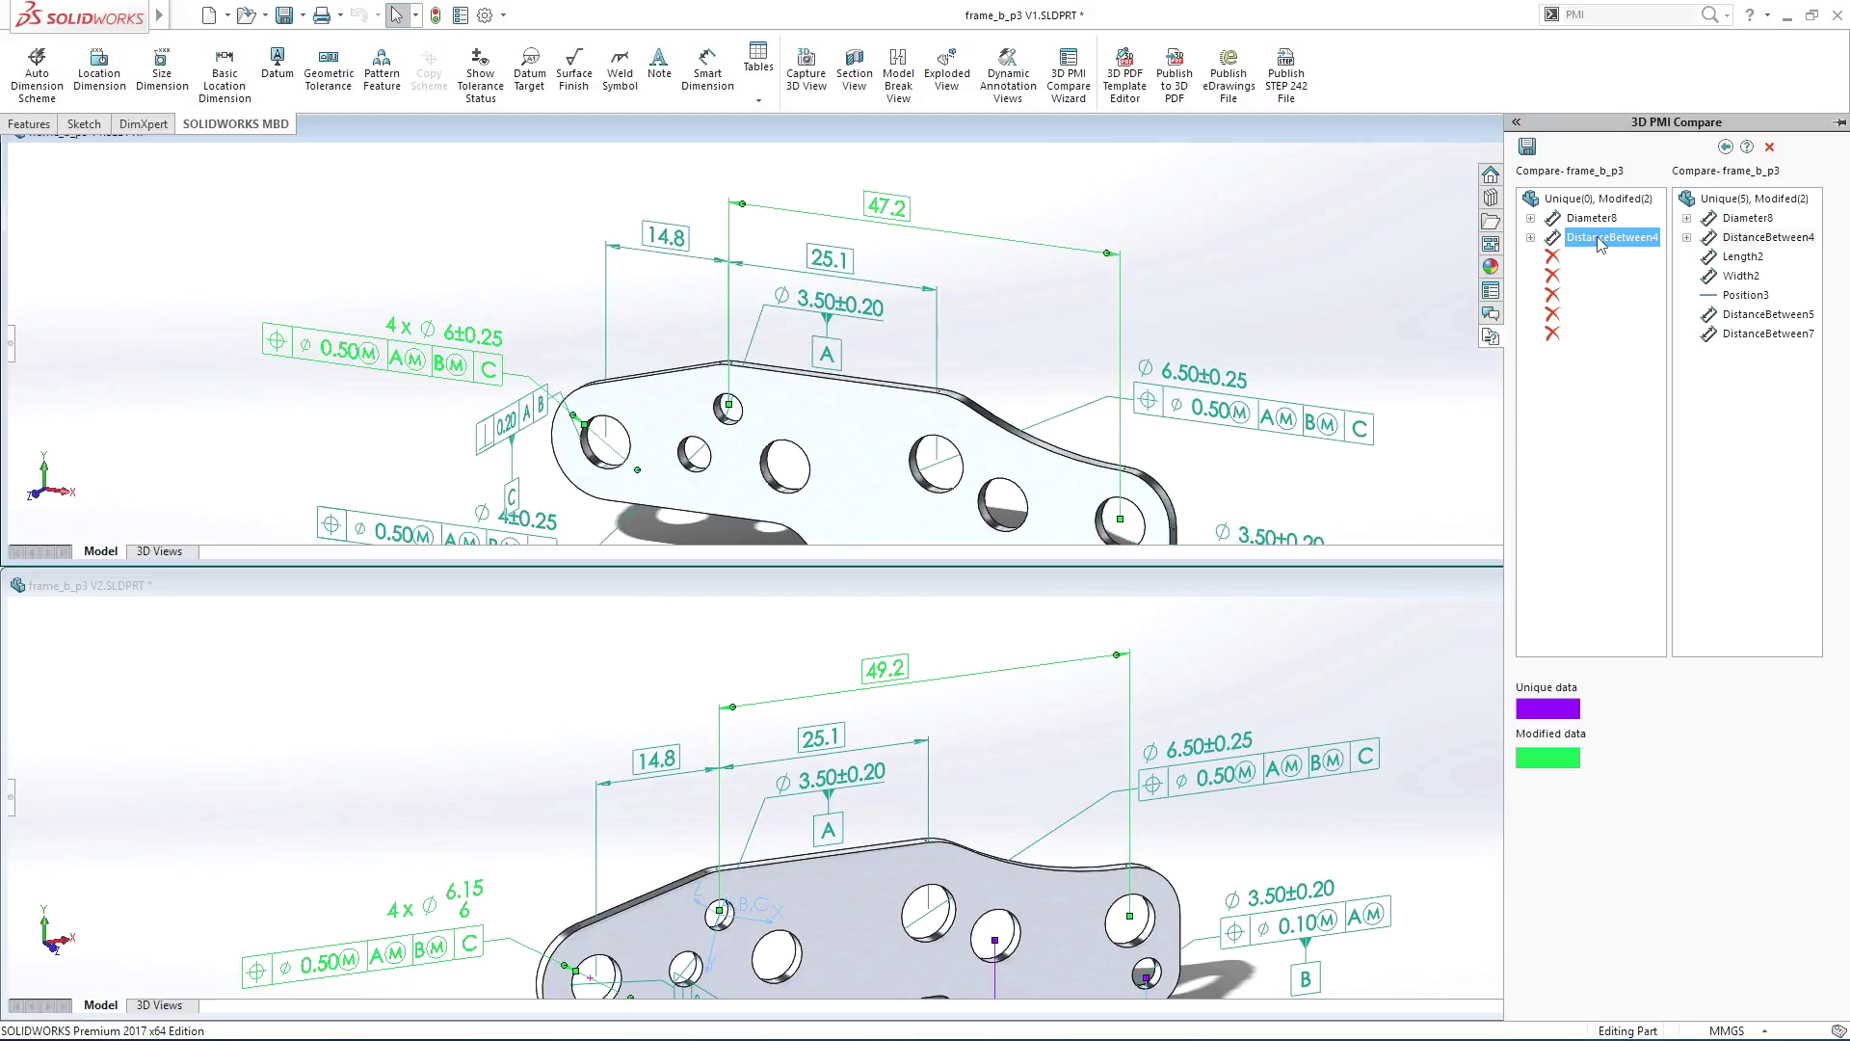
left_click(1590, 218)
left_click(1742, 218)
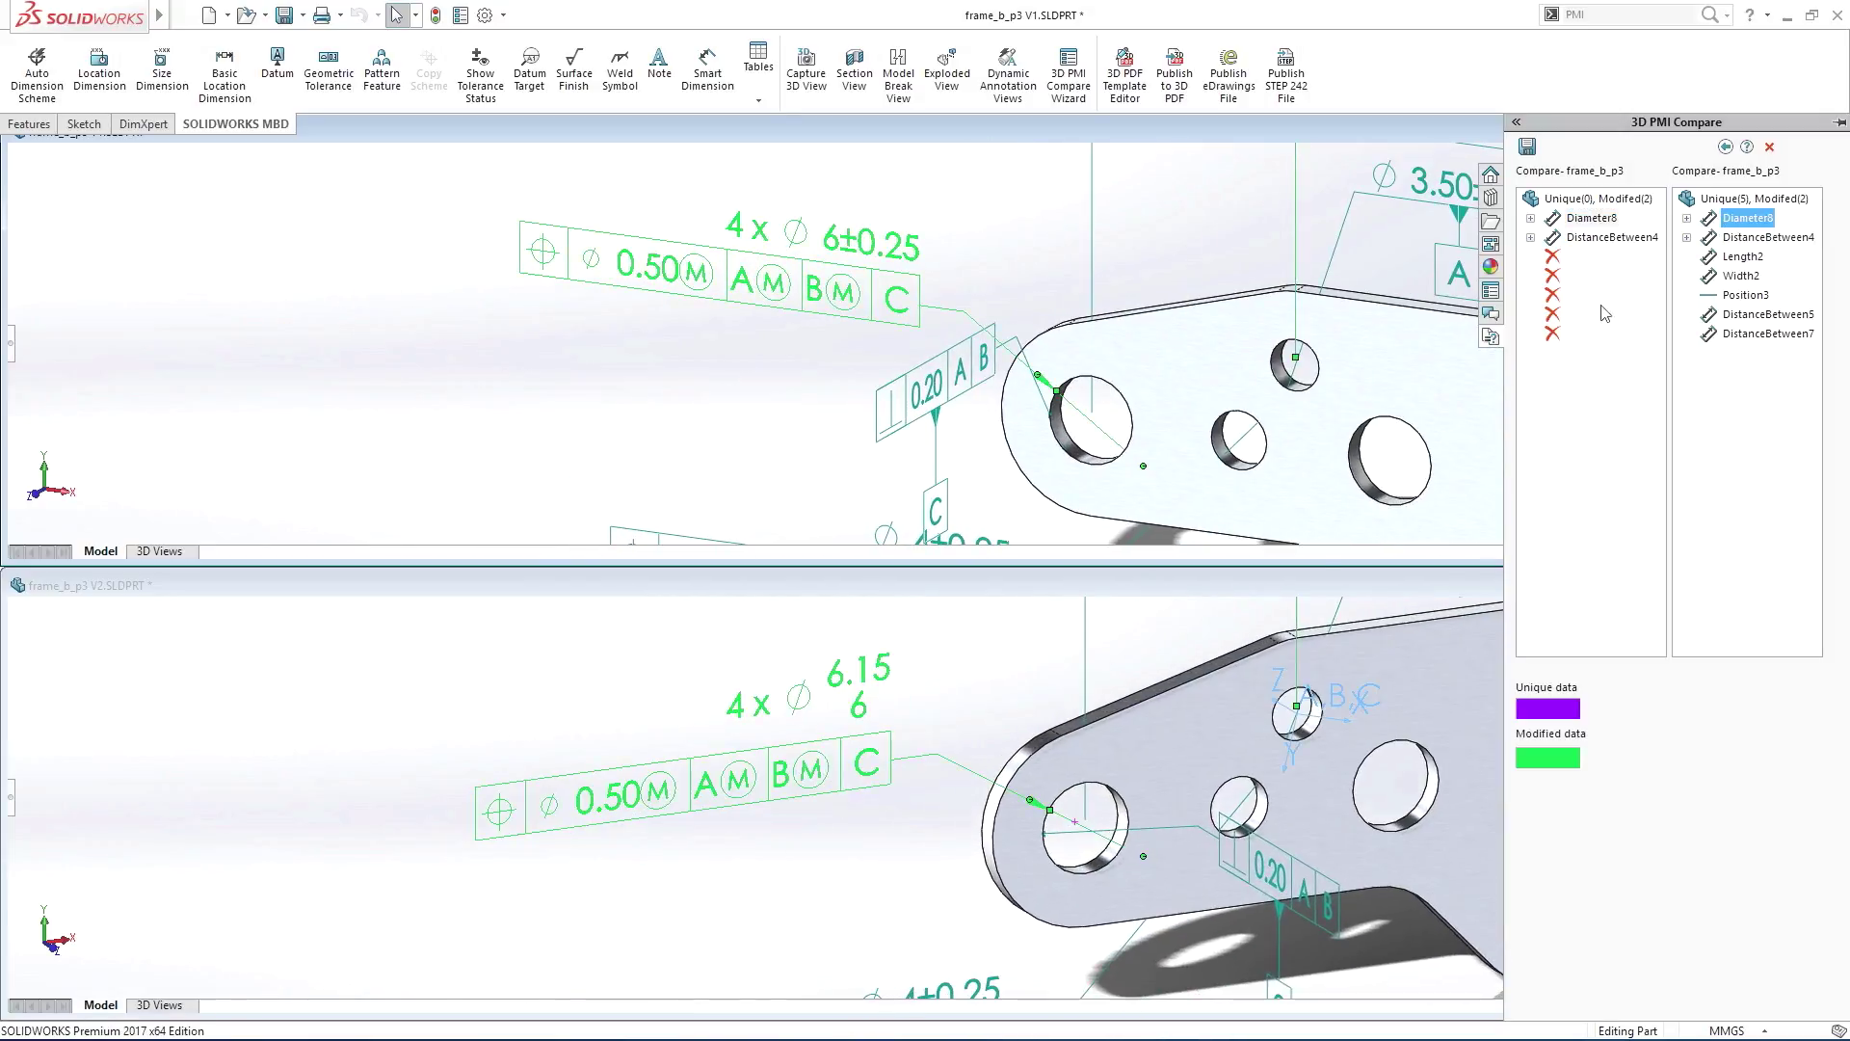
left_click(884, 698)
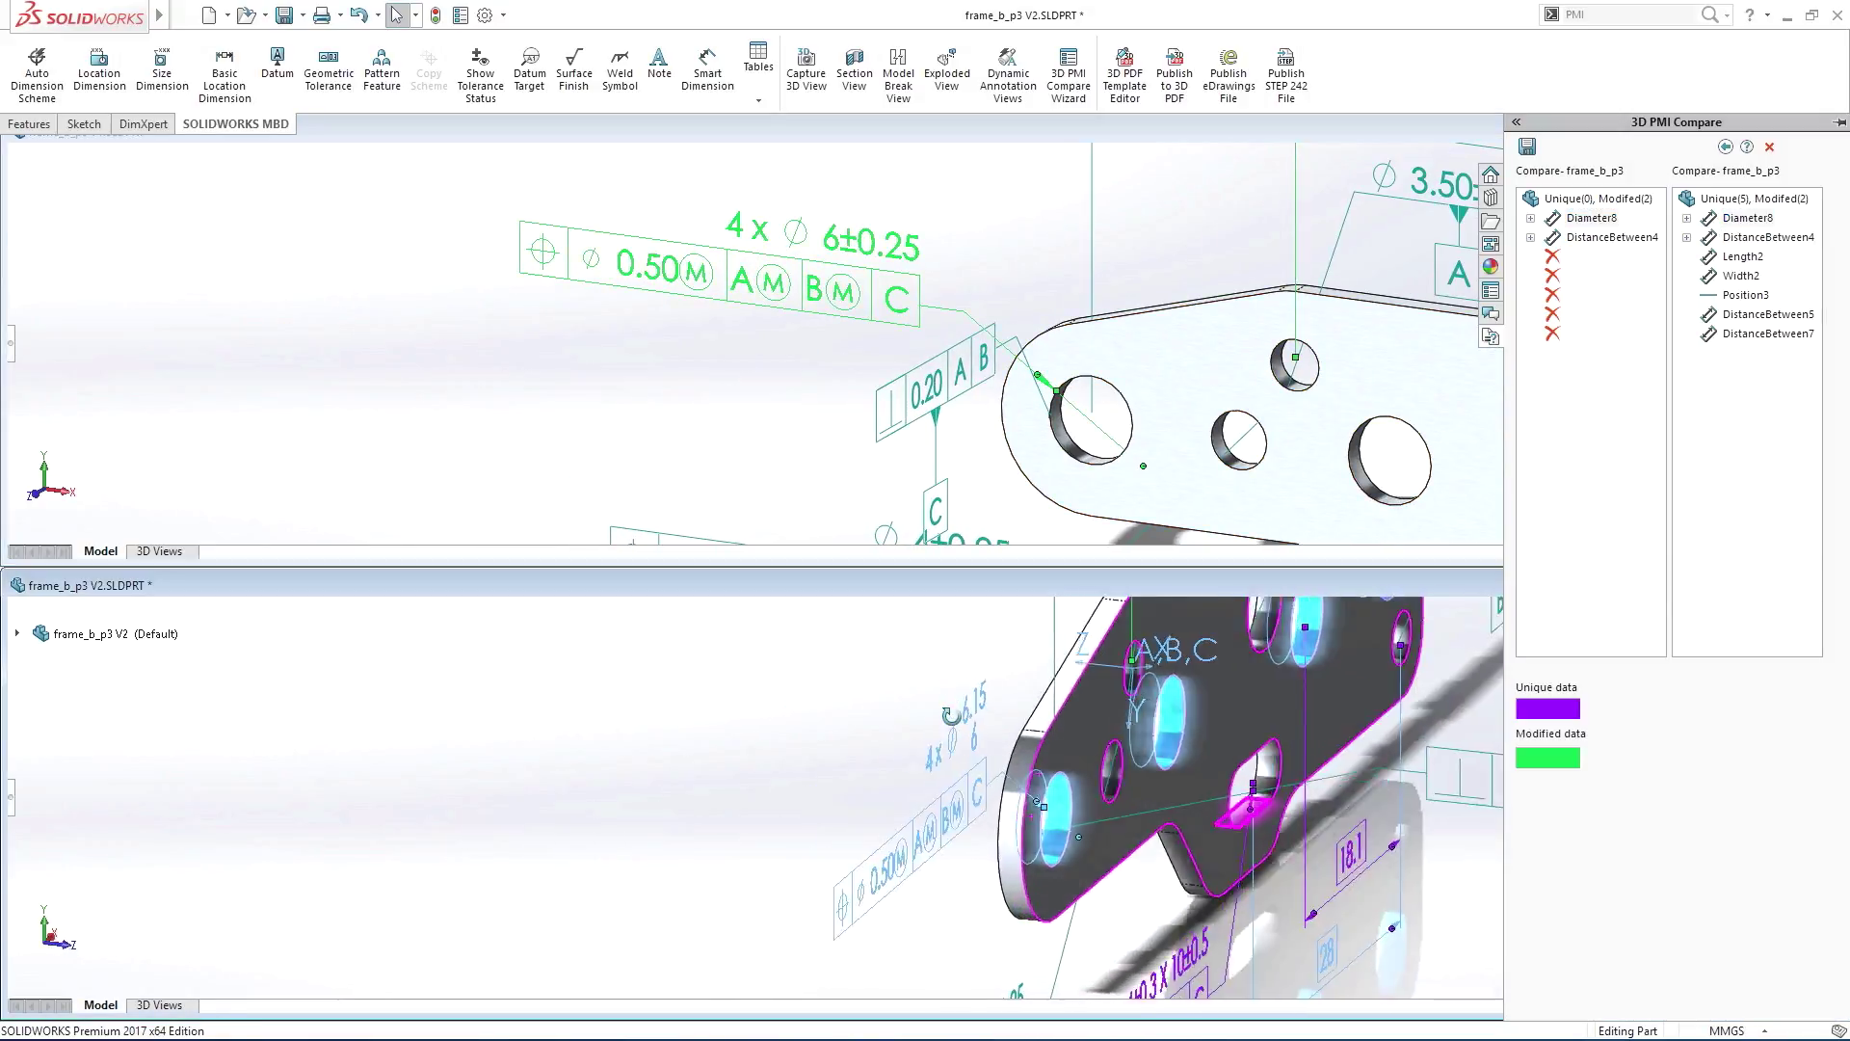
middle_click_drag(886, 696, 932, 699)
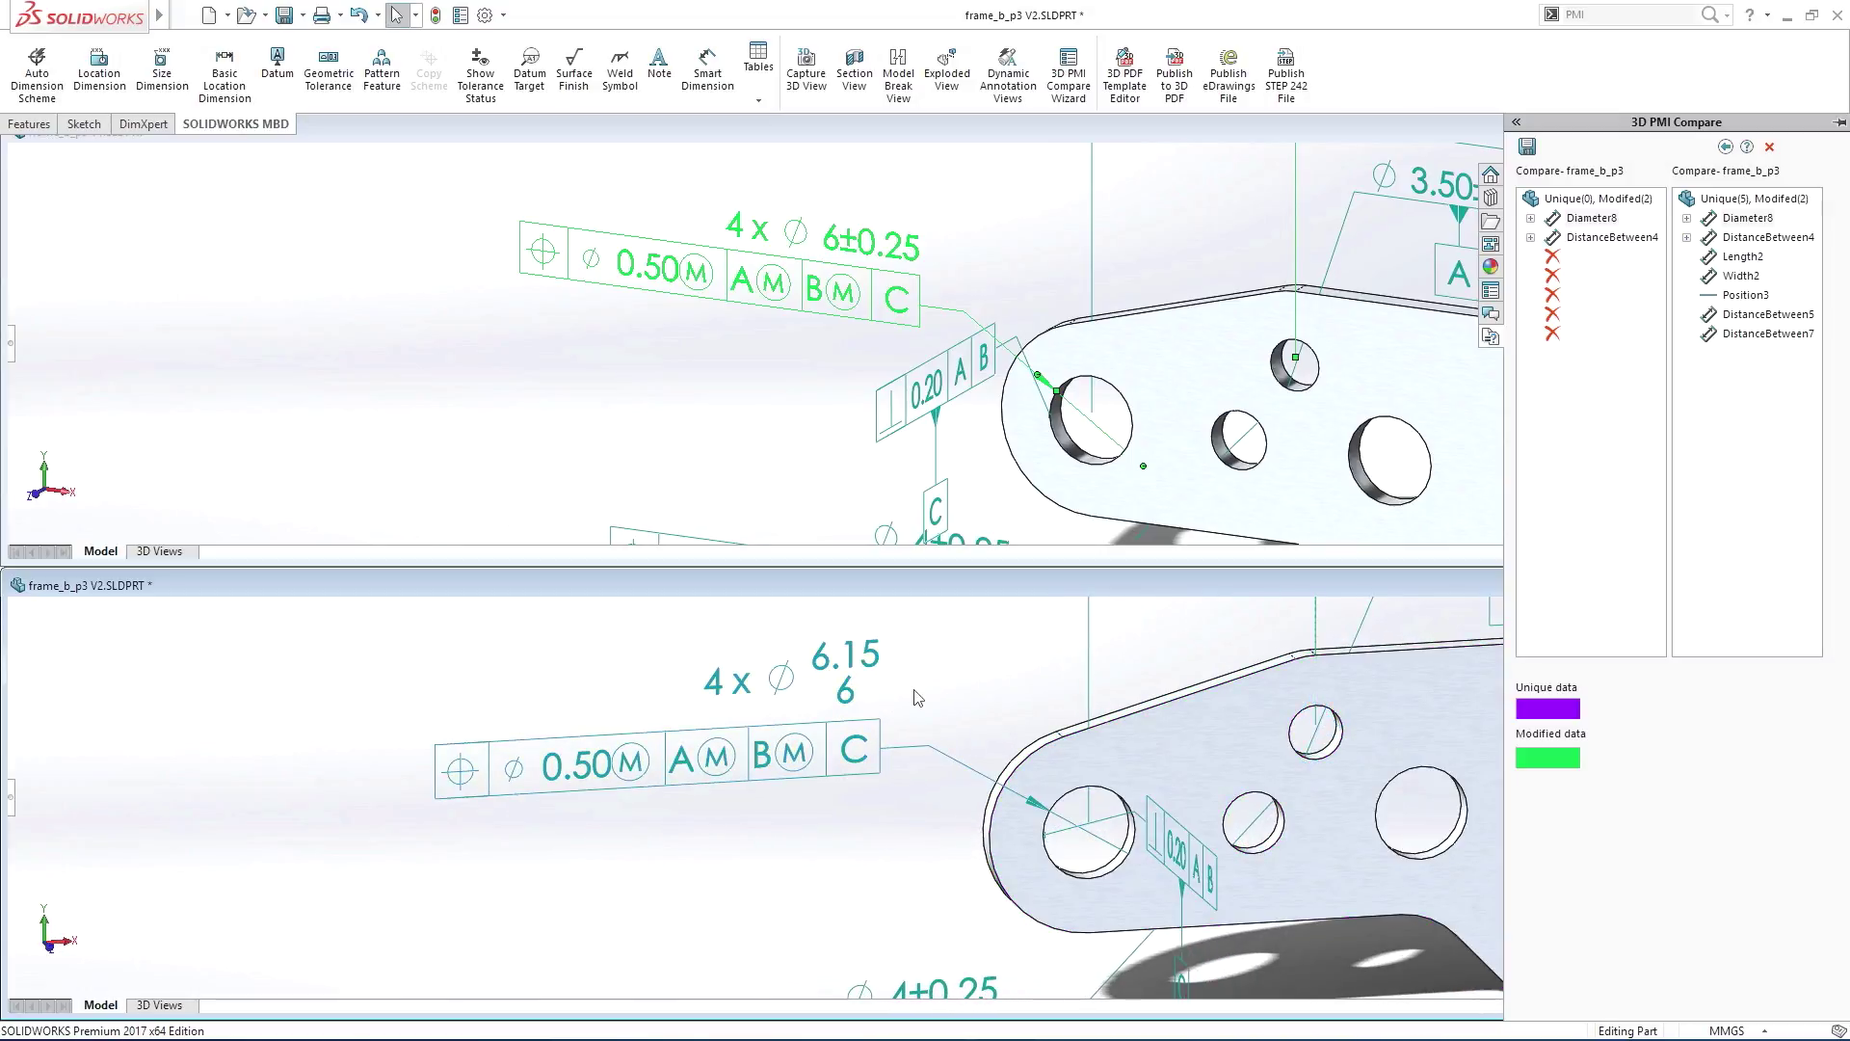
left_click(1528, 149)
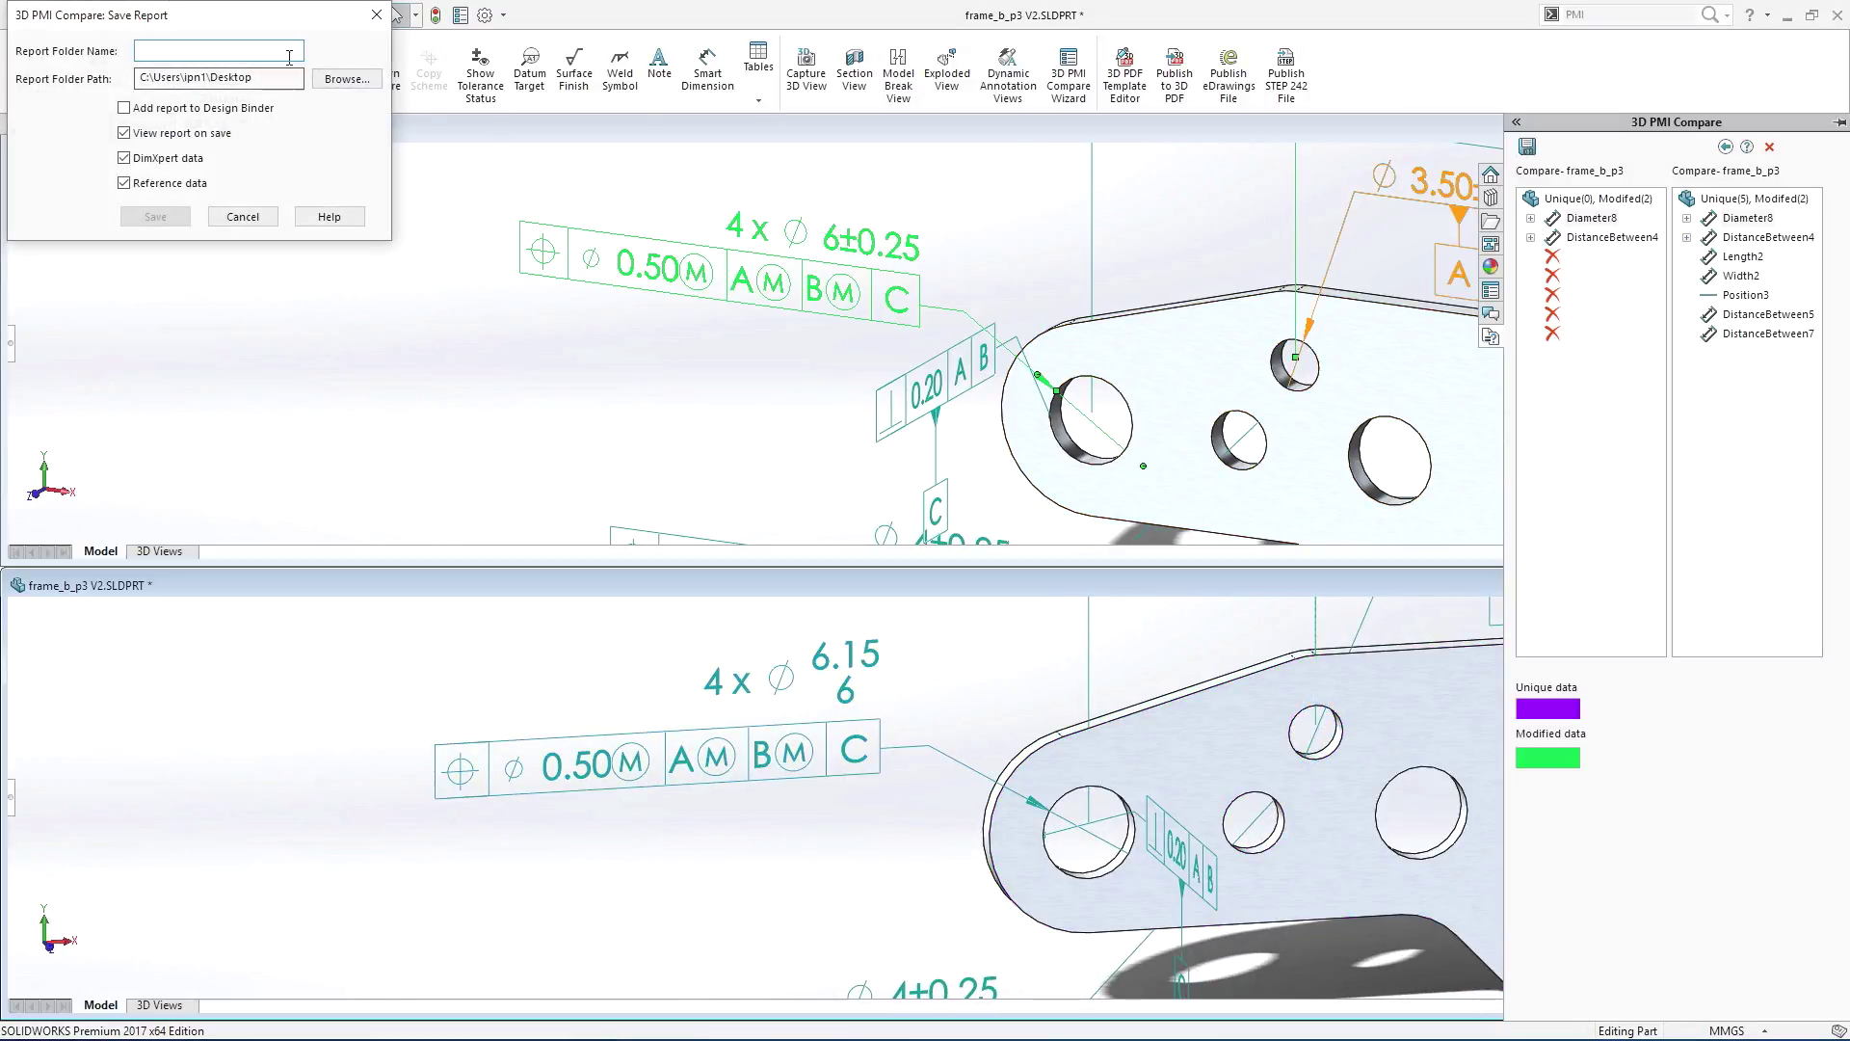
Step: Save the 3D PMI Compare Report and scroll through it in Chrome
left_click(155, 216)
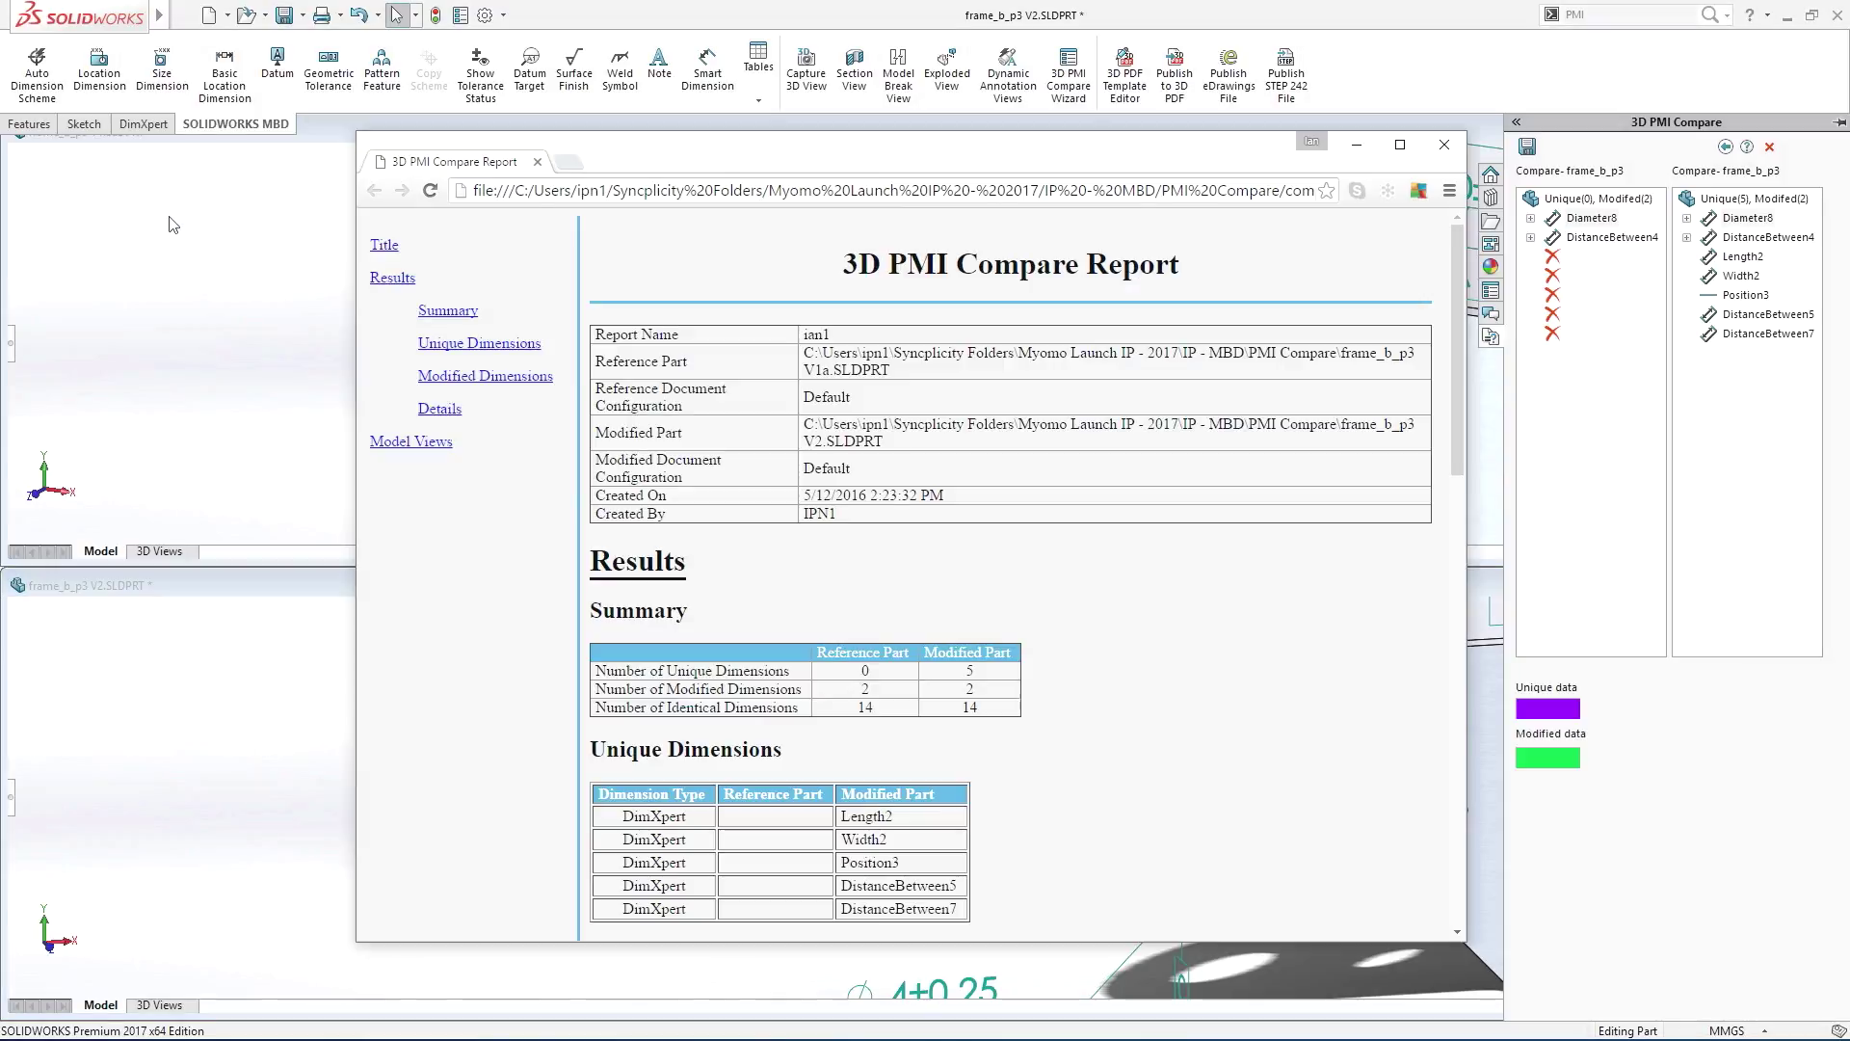
middle_click_drag(1071, 544, 1087, 582)
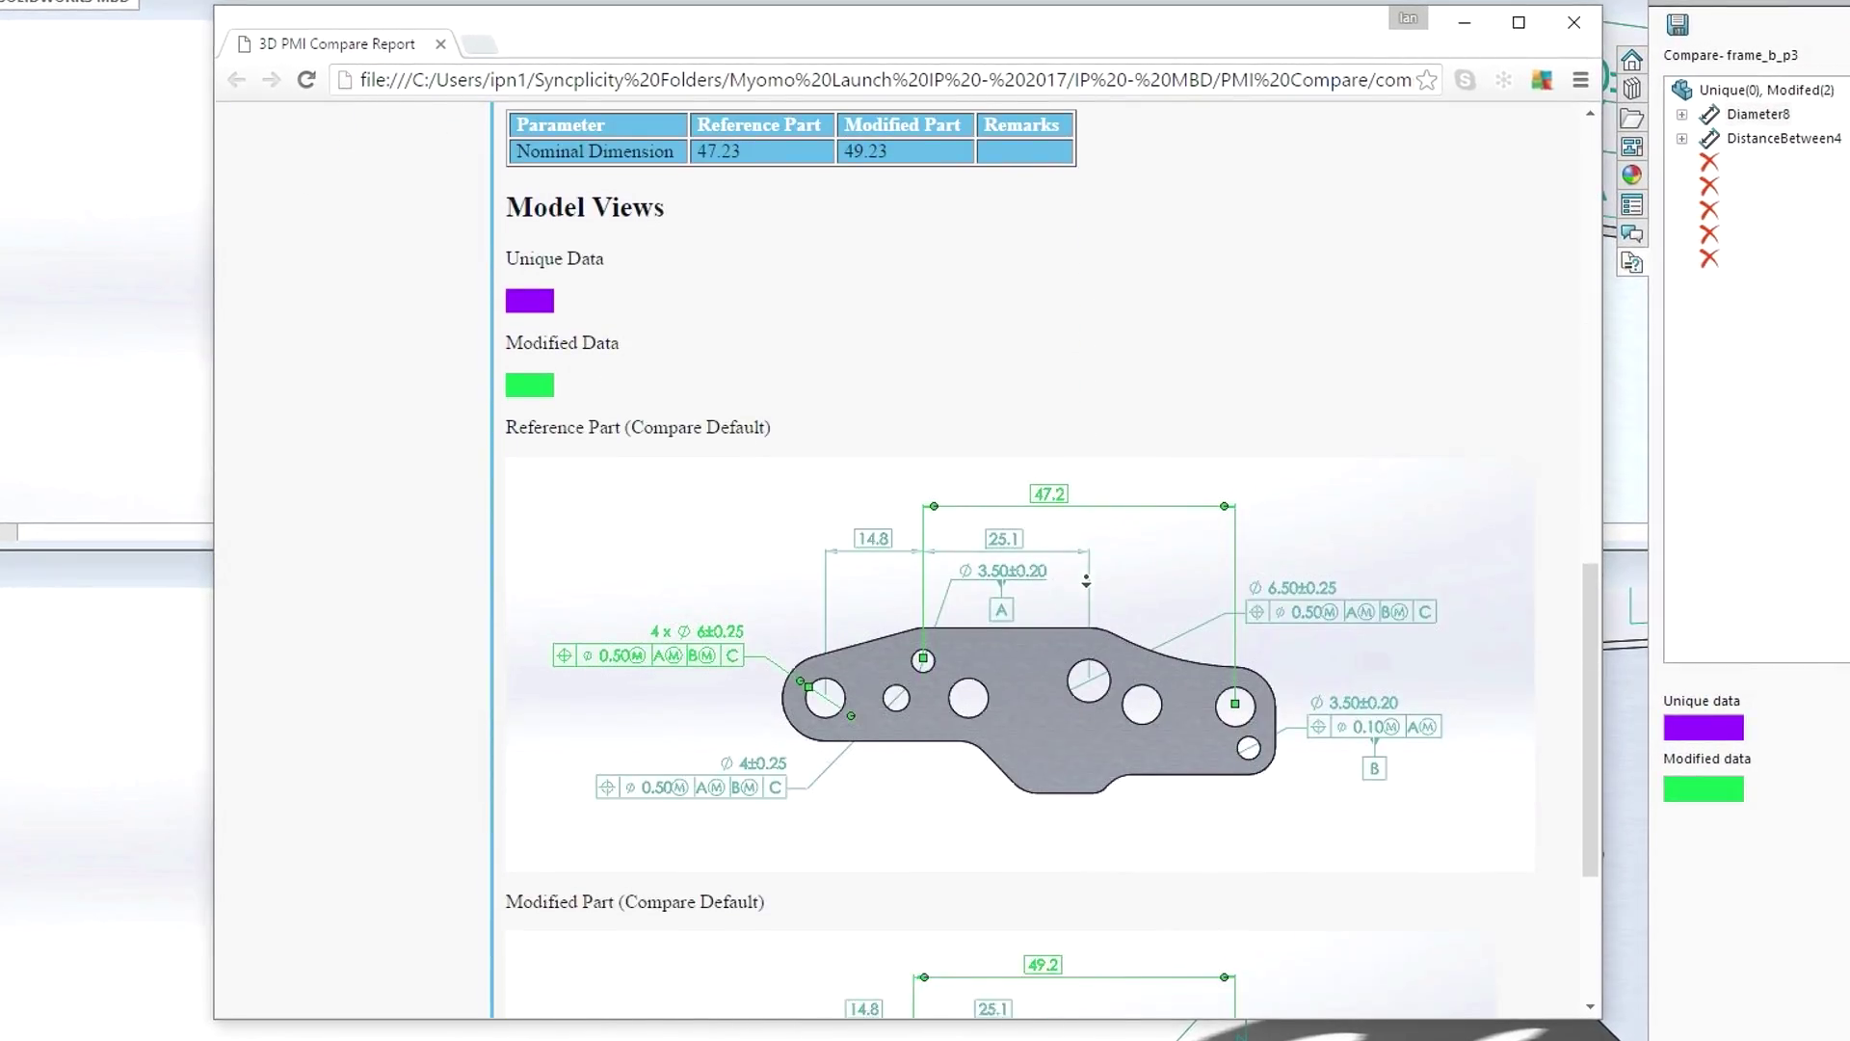
middle_click_drag(1086, 582, 1087, 577)
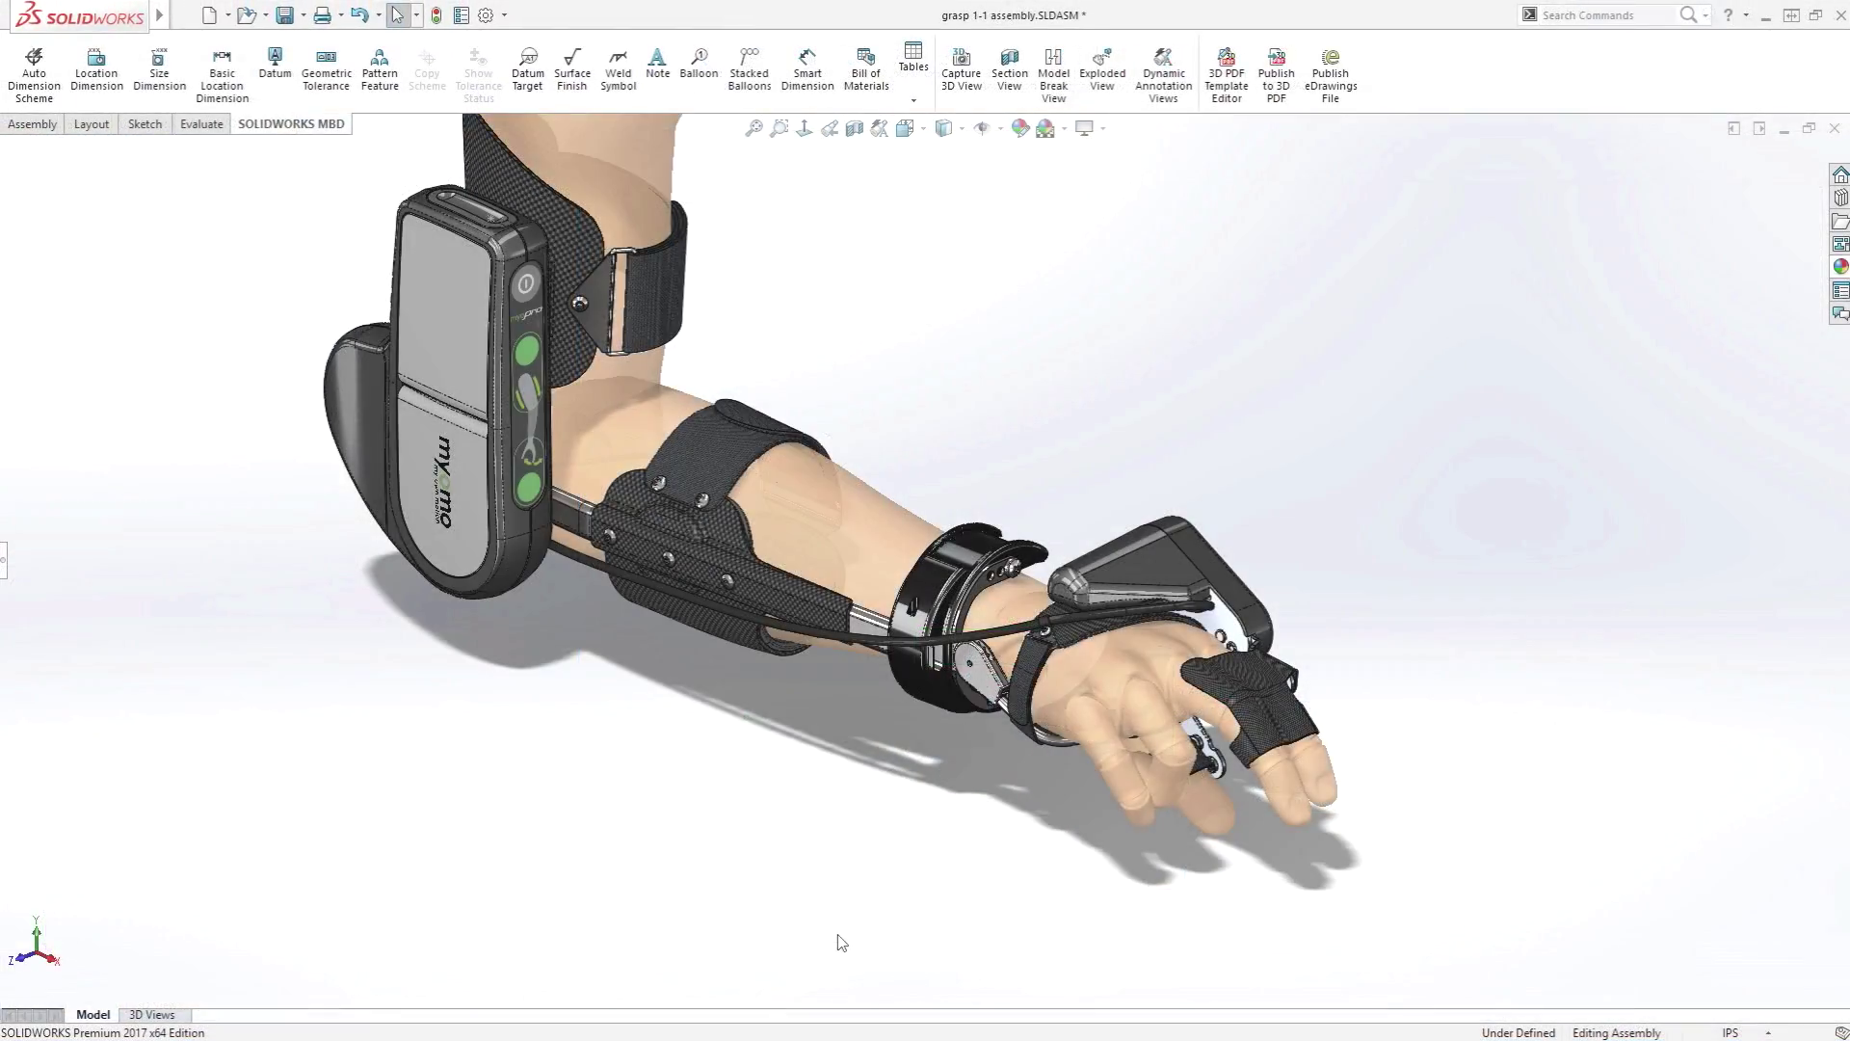
Step: Orbit the grasp 1-1 arm brace assembly to a side-on view
mouse_move(838, 942)
middle_mouse_down()
mouse_move(928, 930)
mouse_move(827, 938)
middle_mouse_up()
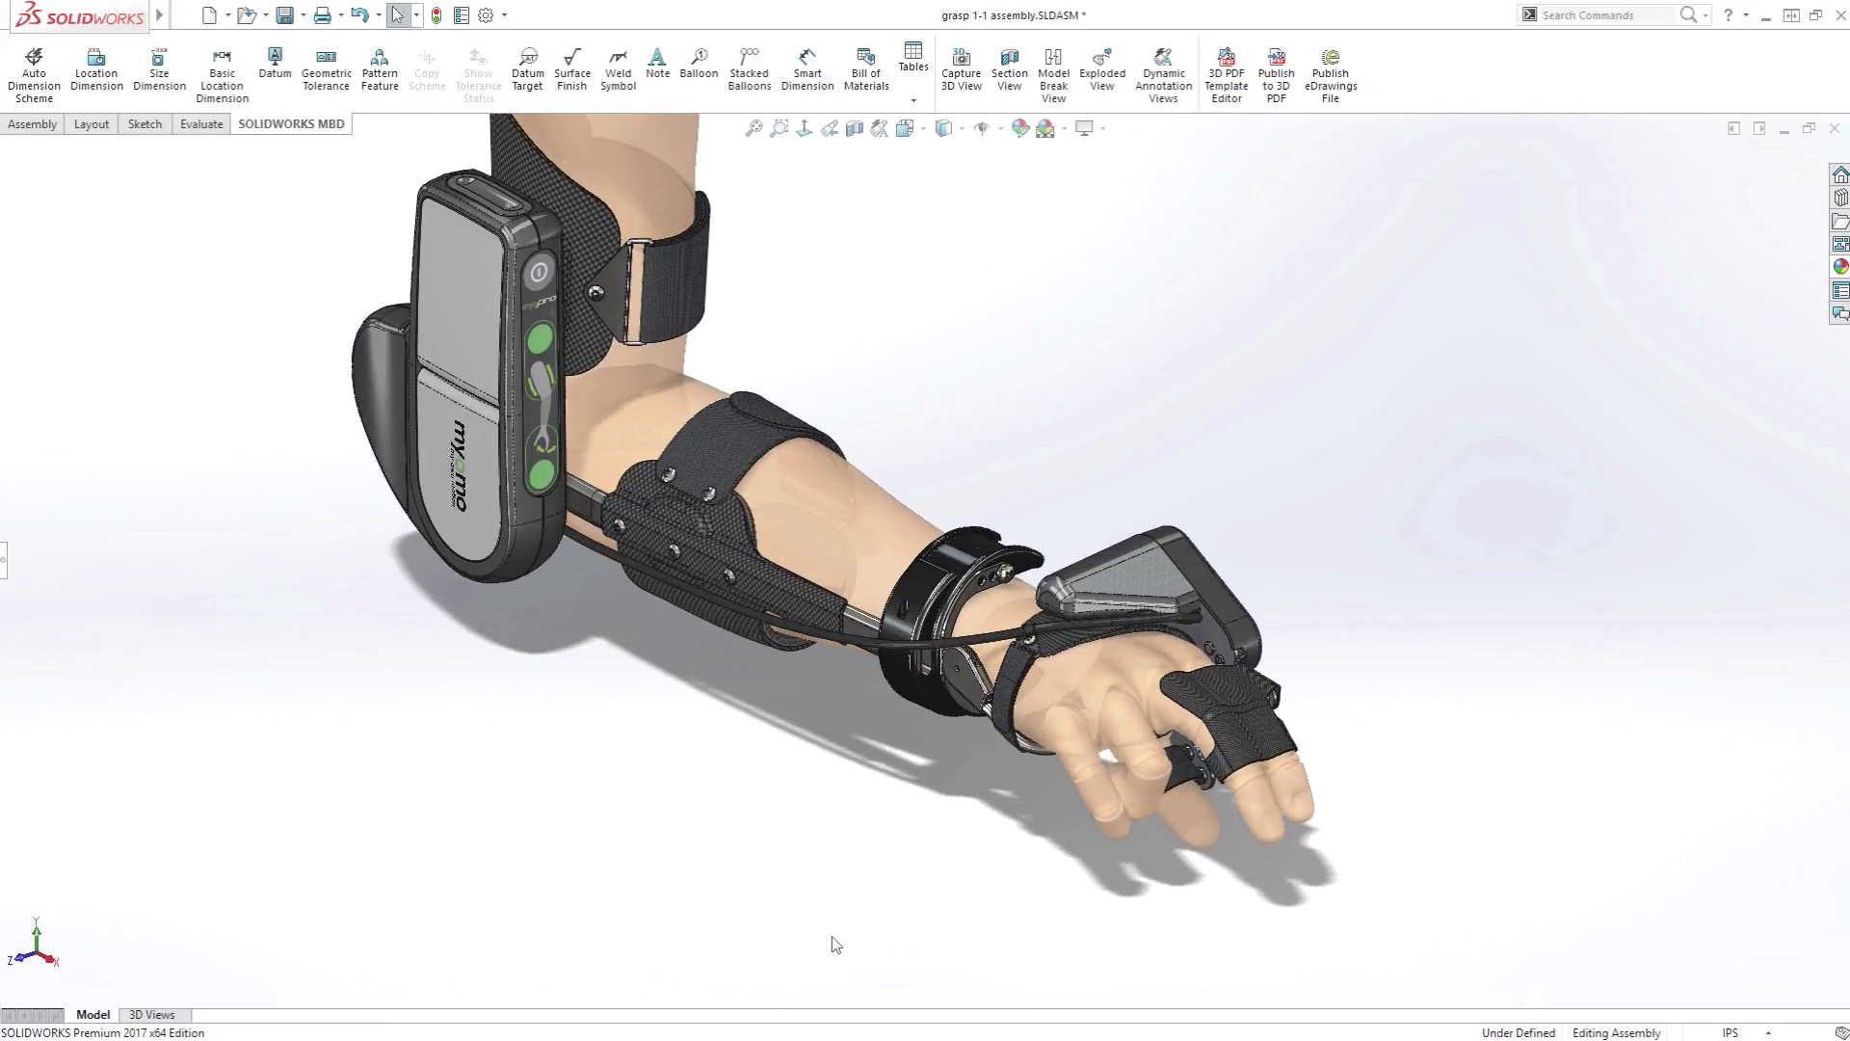